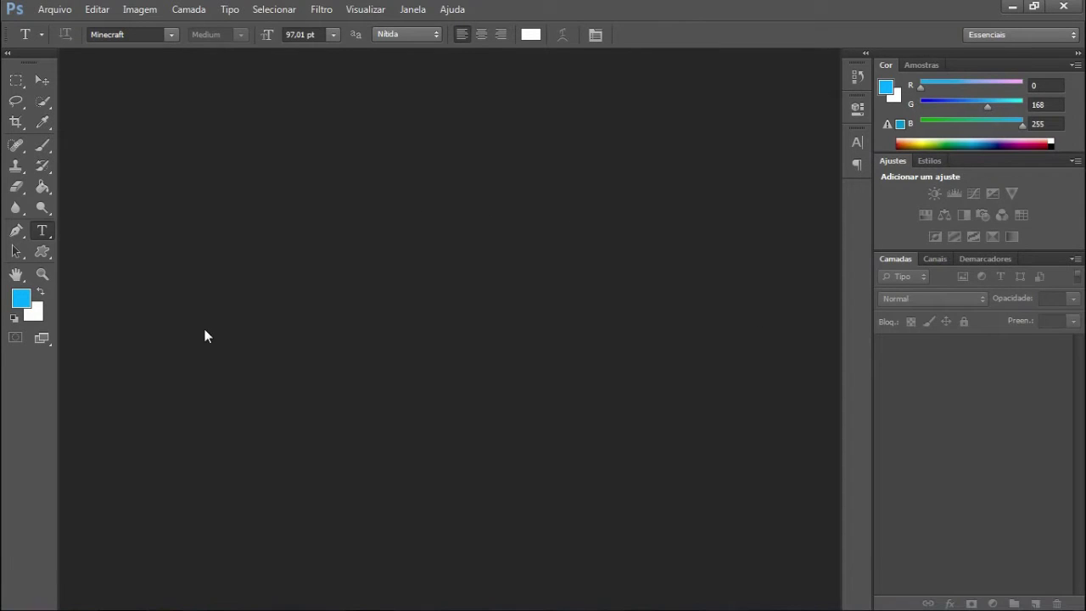
Create a 1280×720 px, 72 ppi white-background document and save the settings as a preset.
left_click(73, 11)
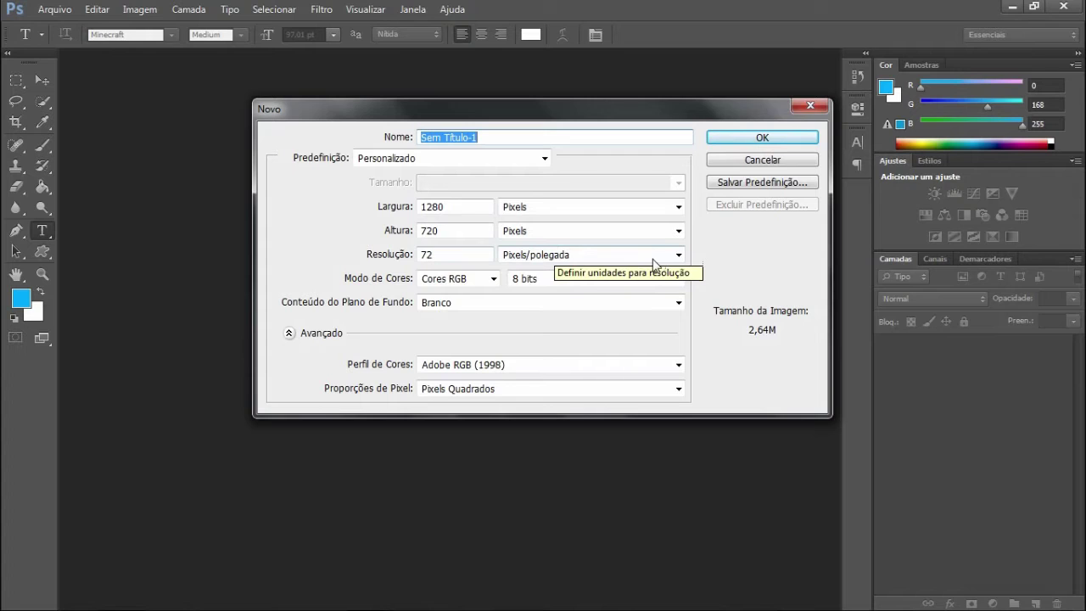
left_click(376, 258)
left_click(448, 256)
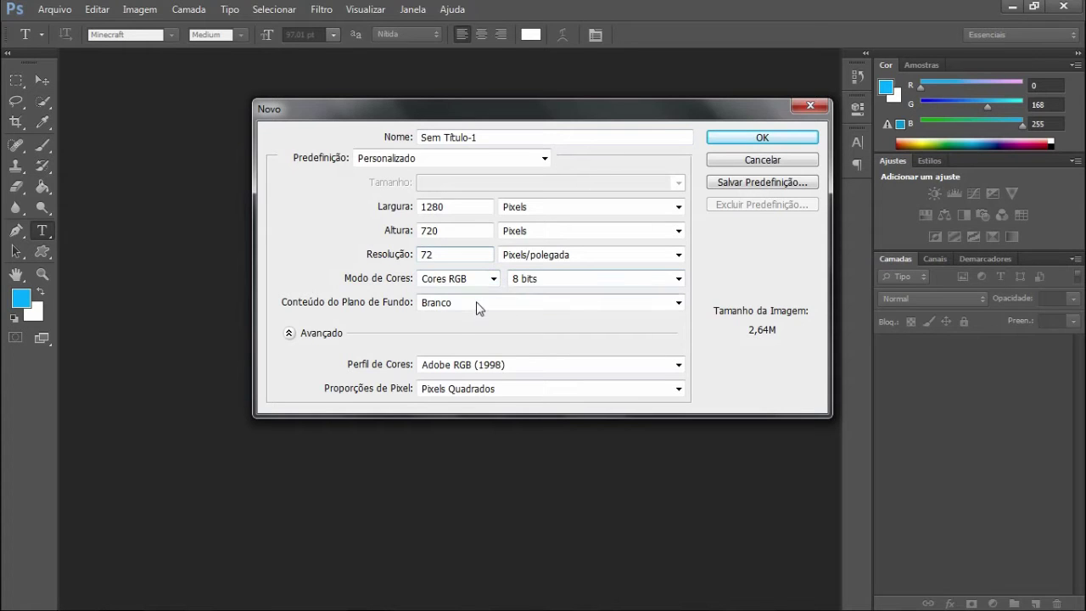
left_click(454, 305)
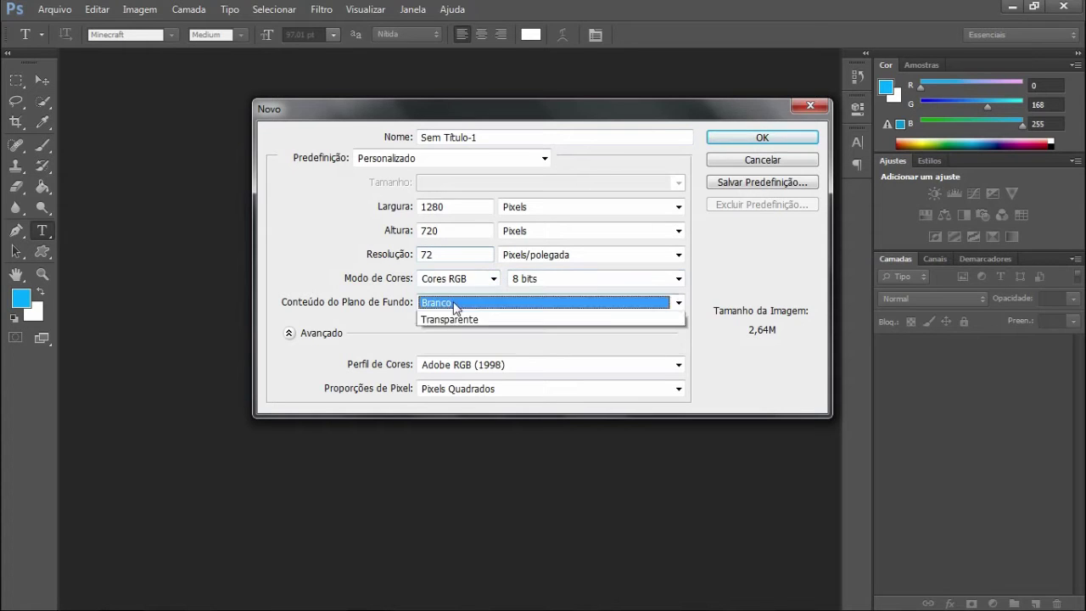
left_click(387, 331)
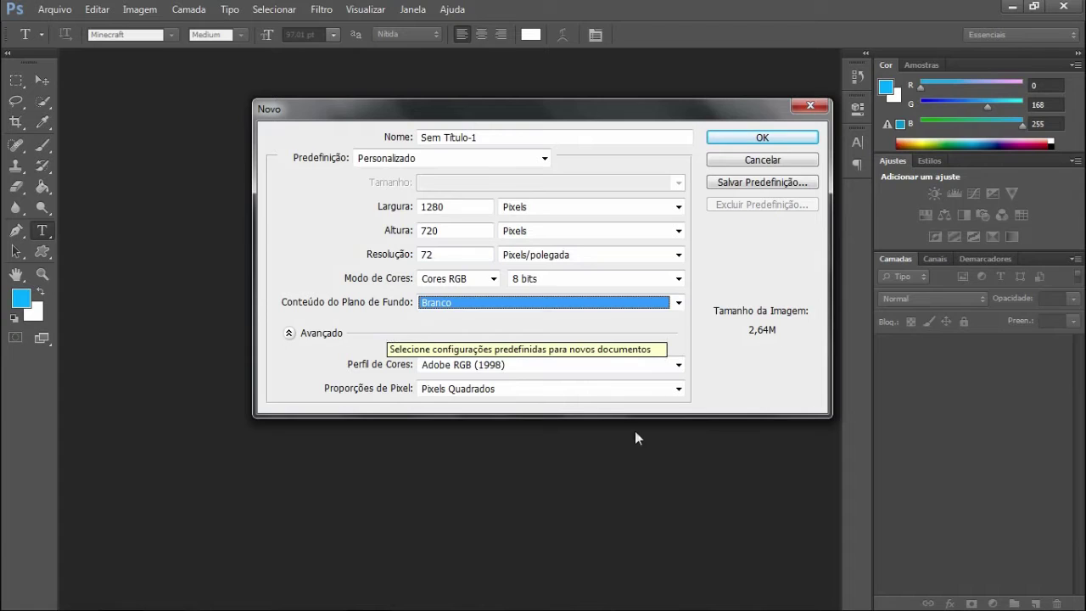
left_click(763, 182)
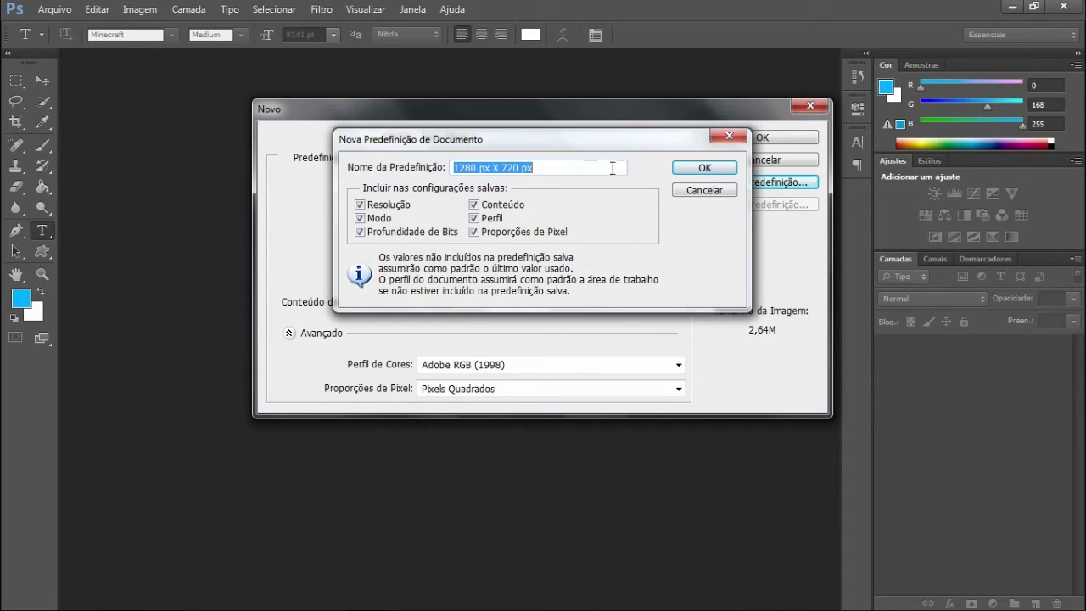
left_click(704, 168)
left_click(738, 143)
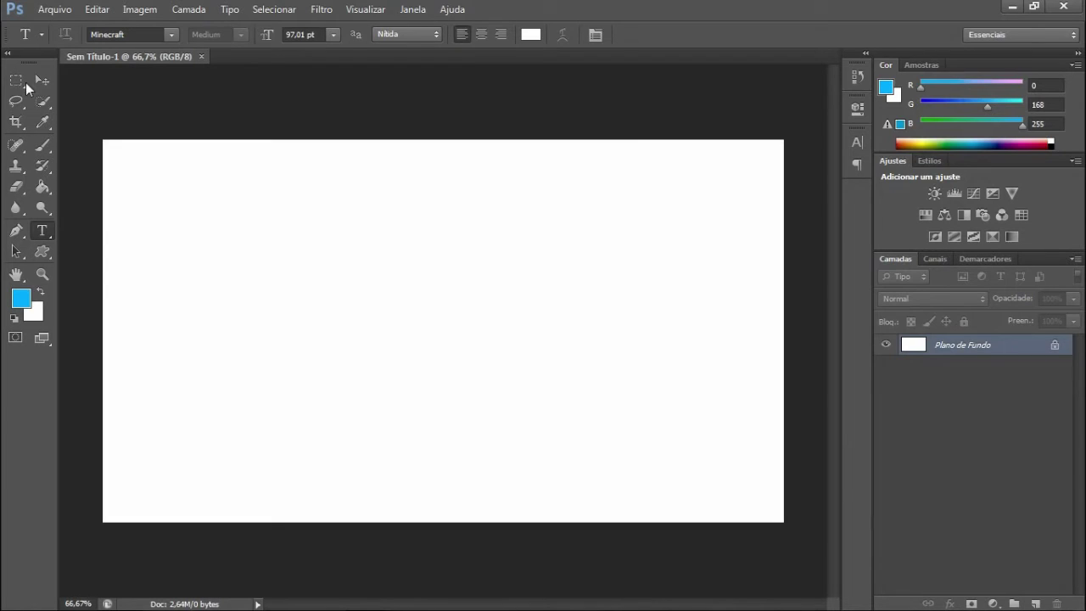
Set the Type tool font to Bebas Neue.
left_click(172, 34)
left_click(95, 34)
type("Bebas Neue")
key("Return")
Draw a text box, type and recolour the text black, then clear it to start over.
left_click_drag(195, 196, 714, 480)
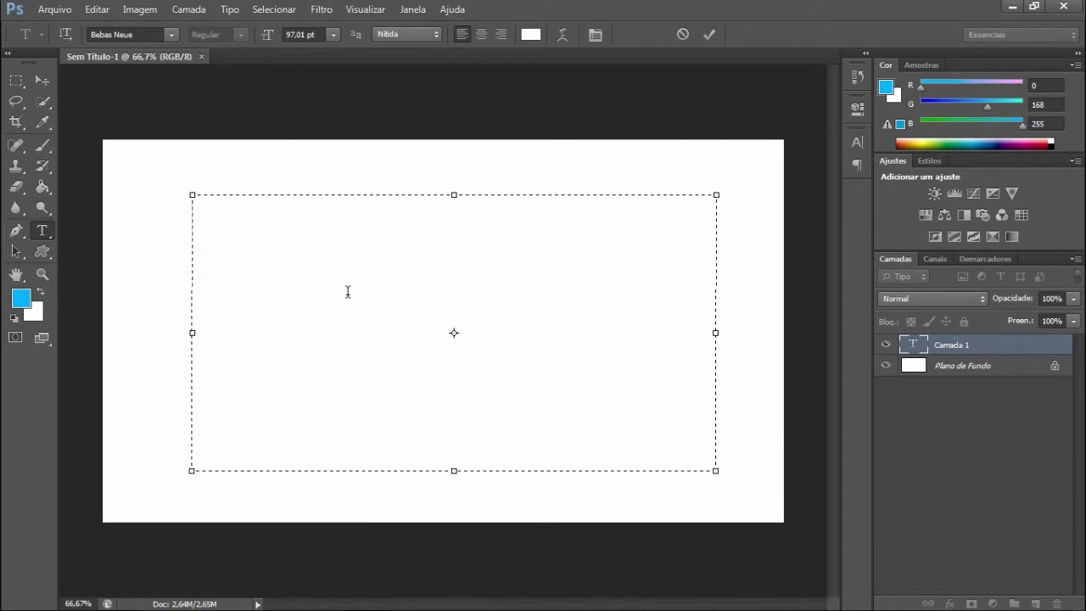
type("T")
key("ctrl+a")
left_click(530, 34)
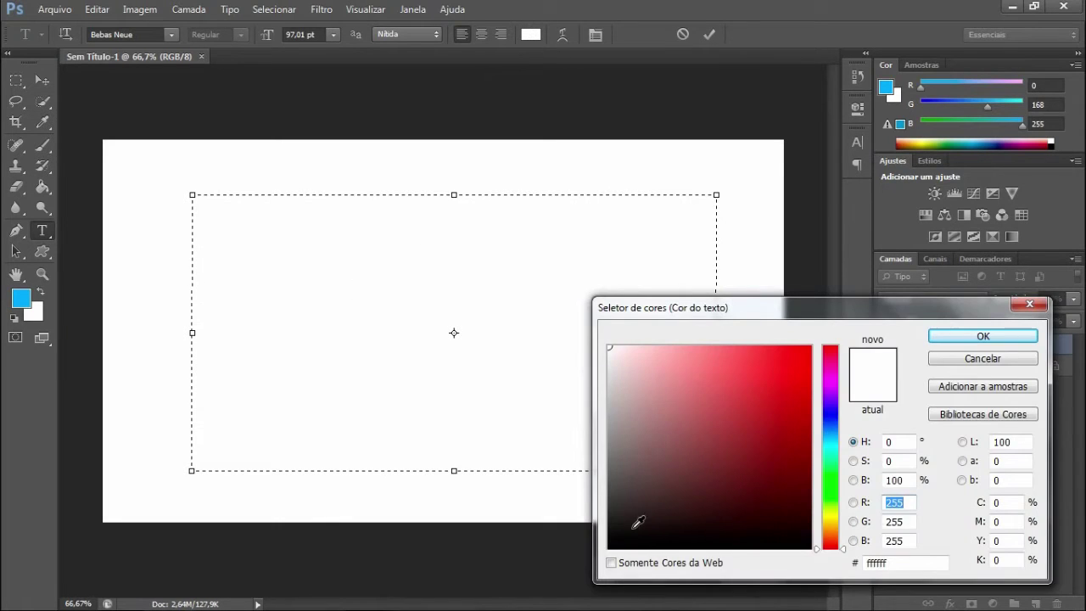
left_click(638, 521)
left_click(975, 336)
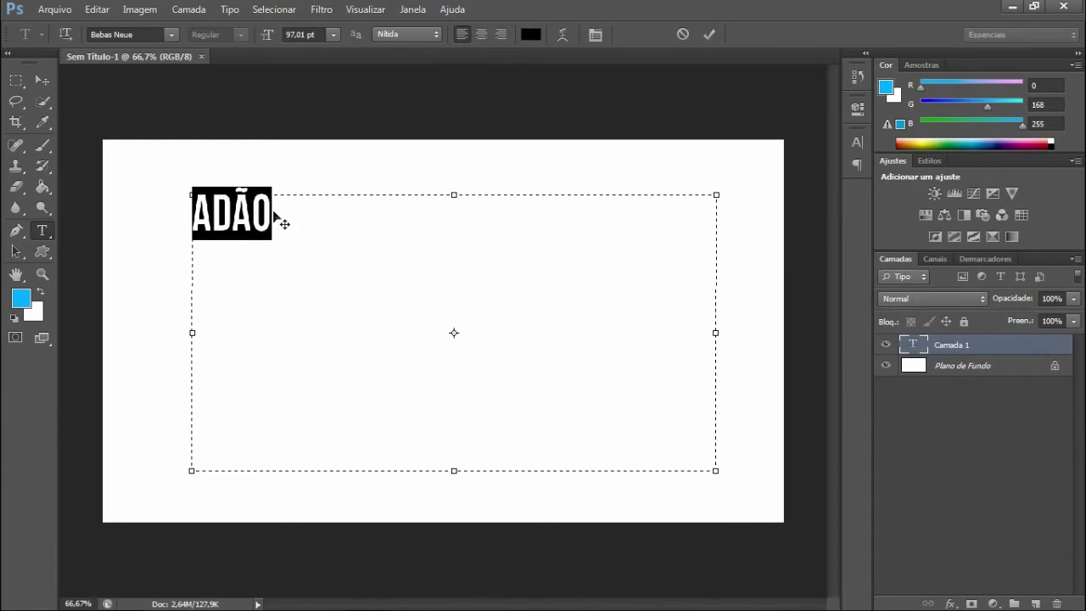
left_click(273, 209)
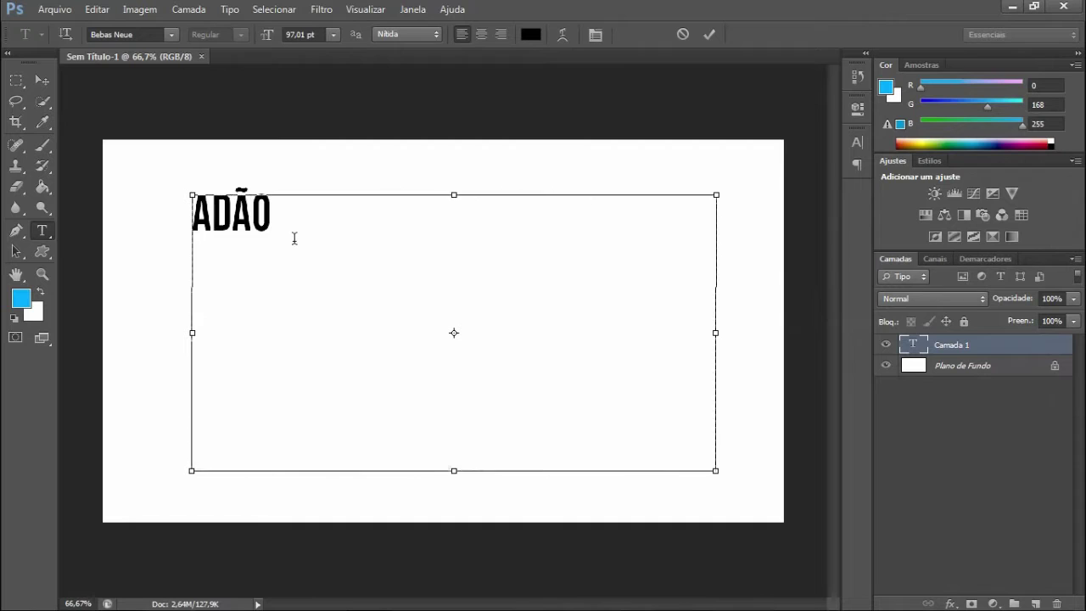
key("ctrl+a")
key("BackSpace")
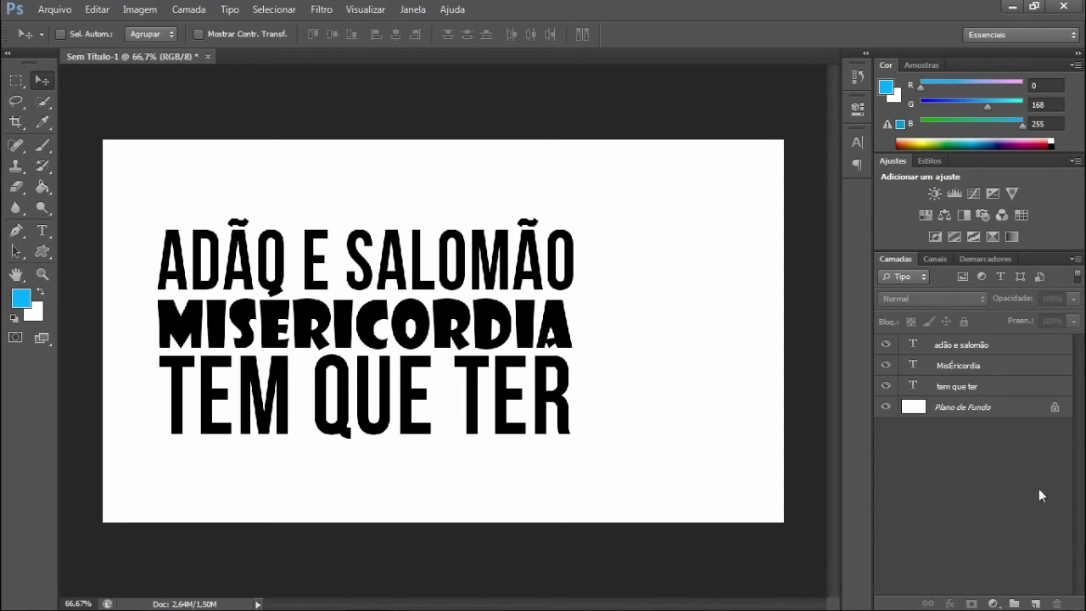
Start placing an image and browse from the desktop into the fundos de backgronud folder.
left_click(62, 10)
left_click(66, 275)
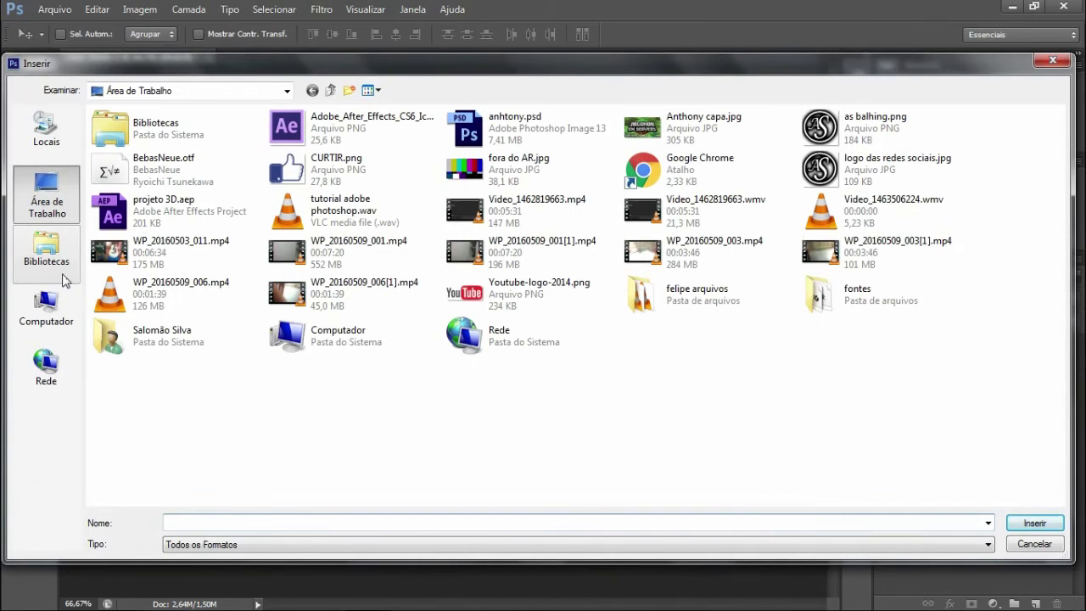
left_click(63, 275)
left_click(46, 207)
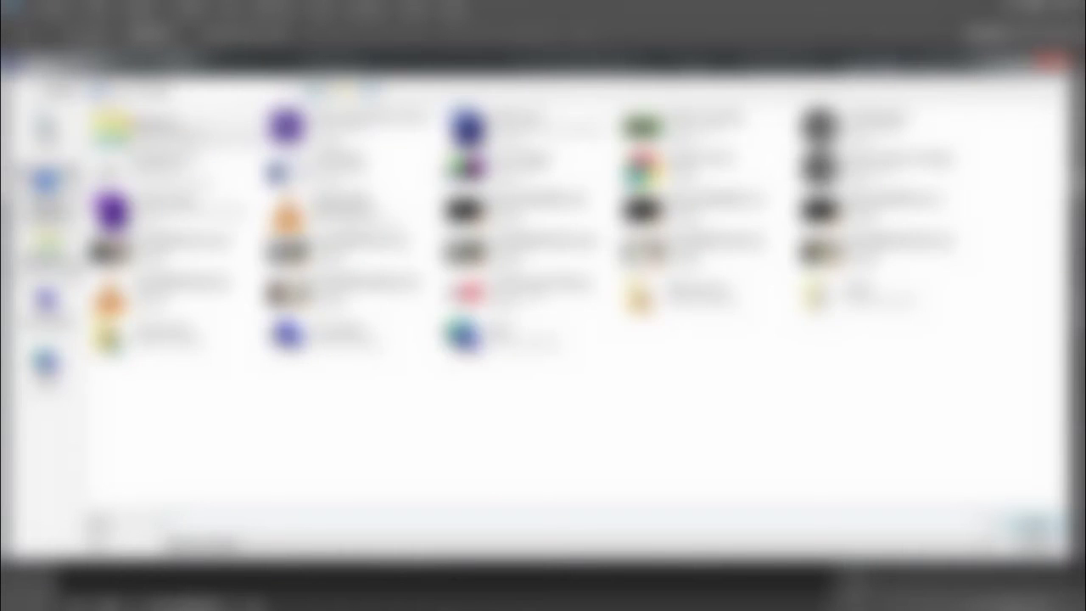
double_click(644, 127)
left_click(679, 131)
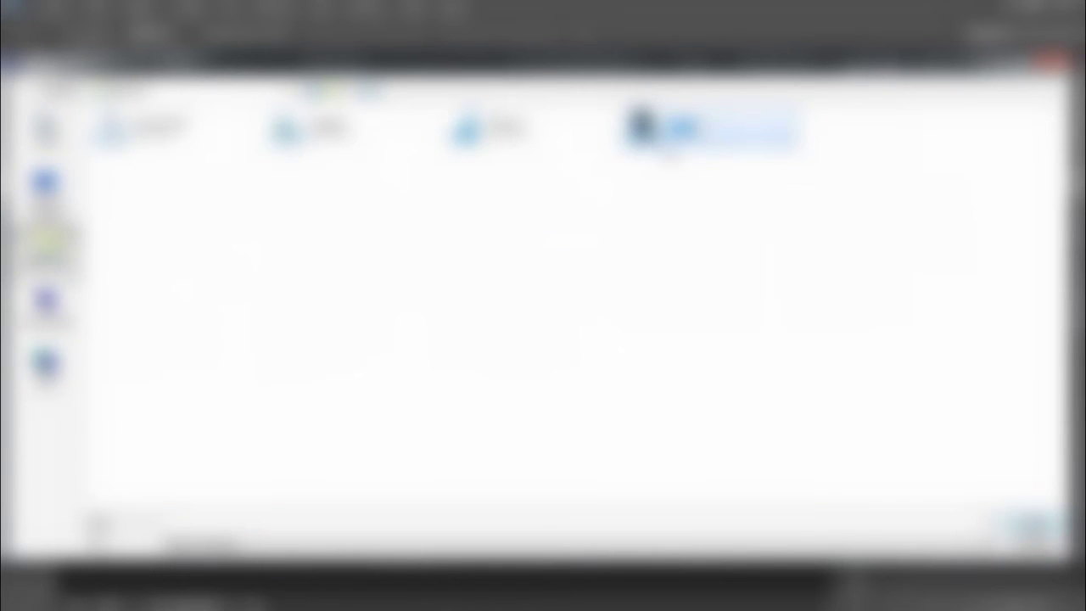
double_click(670, 127)
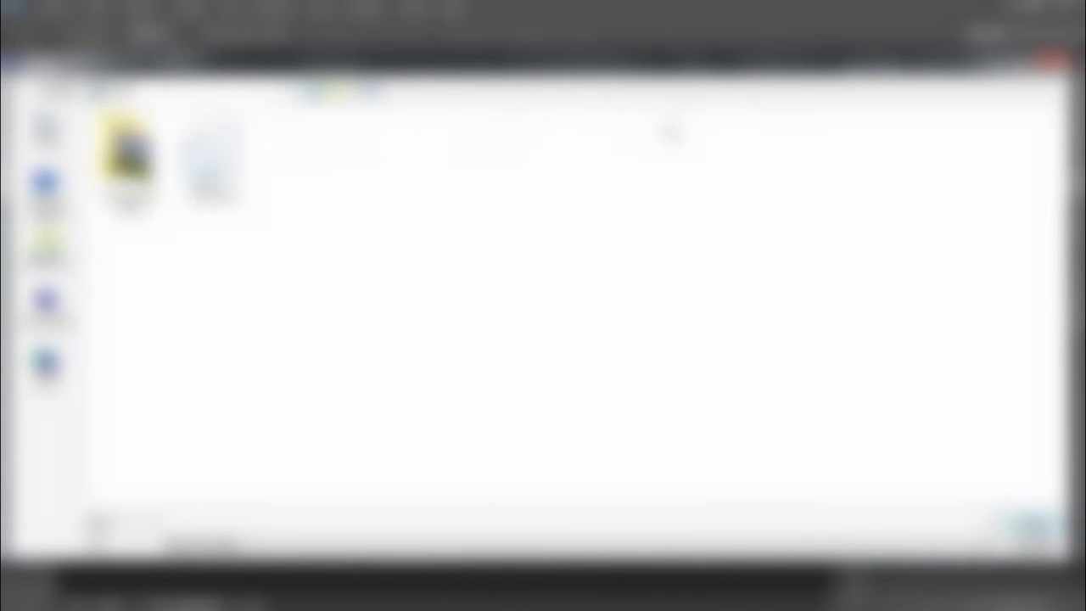
key("Return")
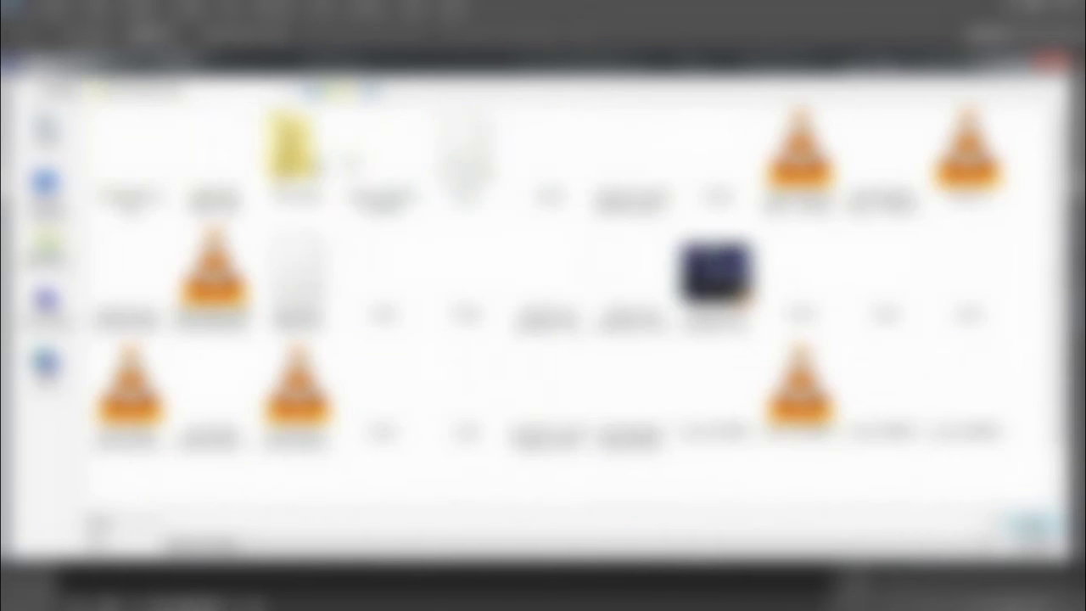
key("Return")
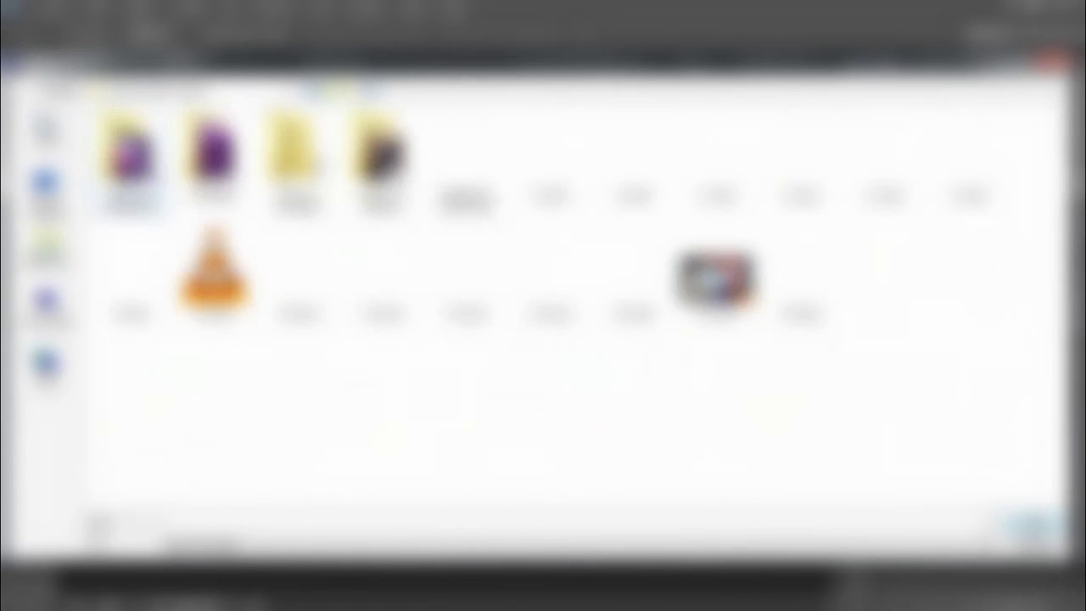
key("Return")
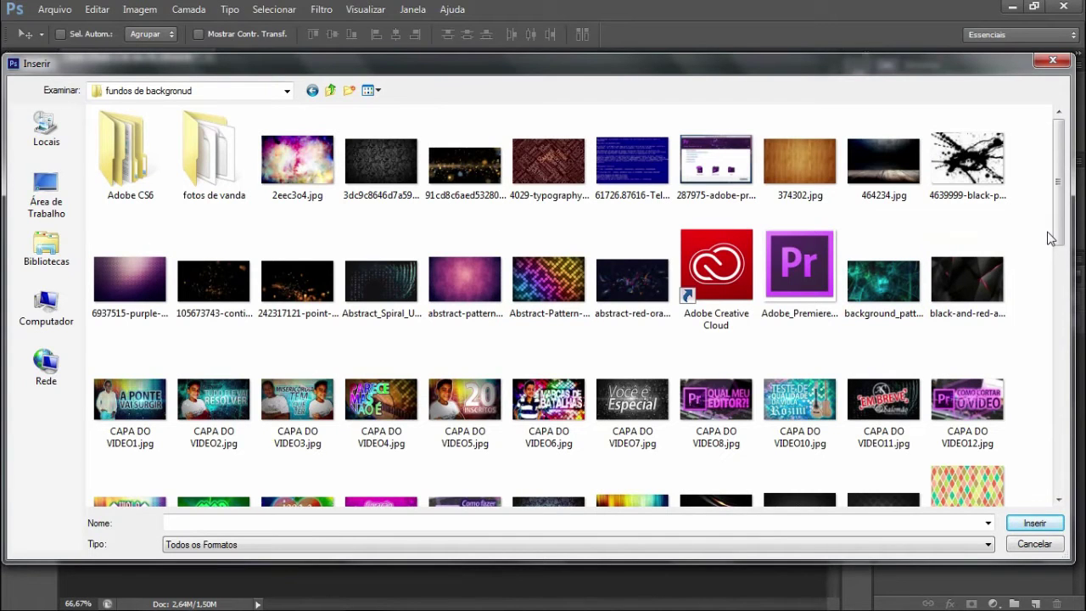
Place the gold tumblr tile texture image into the document.
left_click_drag(1058, 195, 1057, 326)
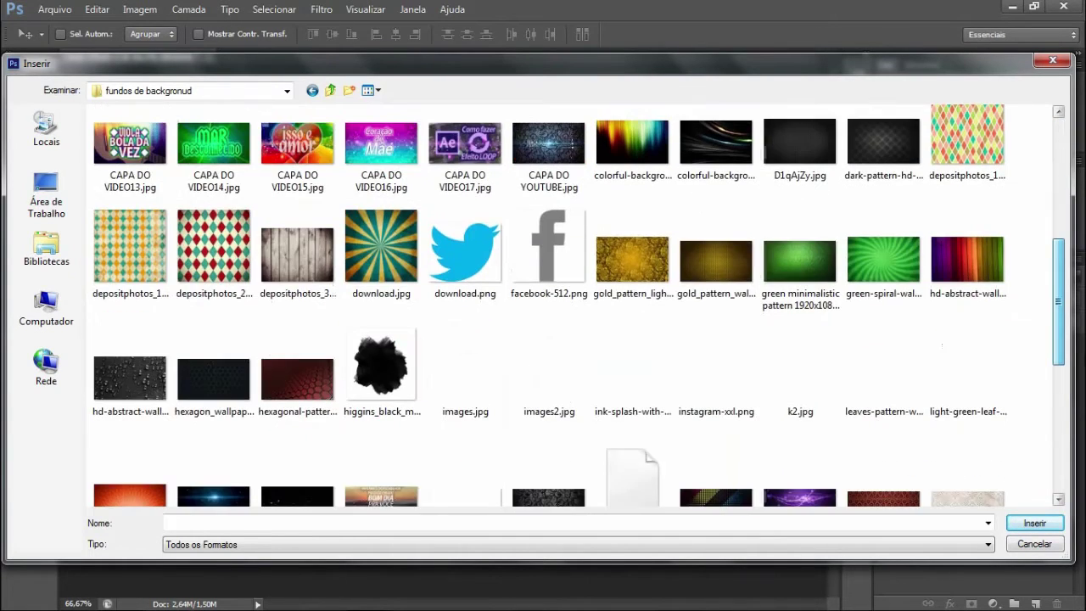
scroll(577, 305, "down", 1)
scroll(577, 306, "down", 1)
scroll(577, 305, "down", 1)
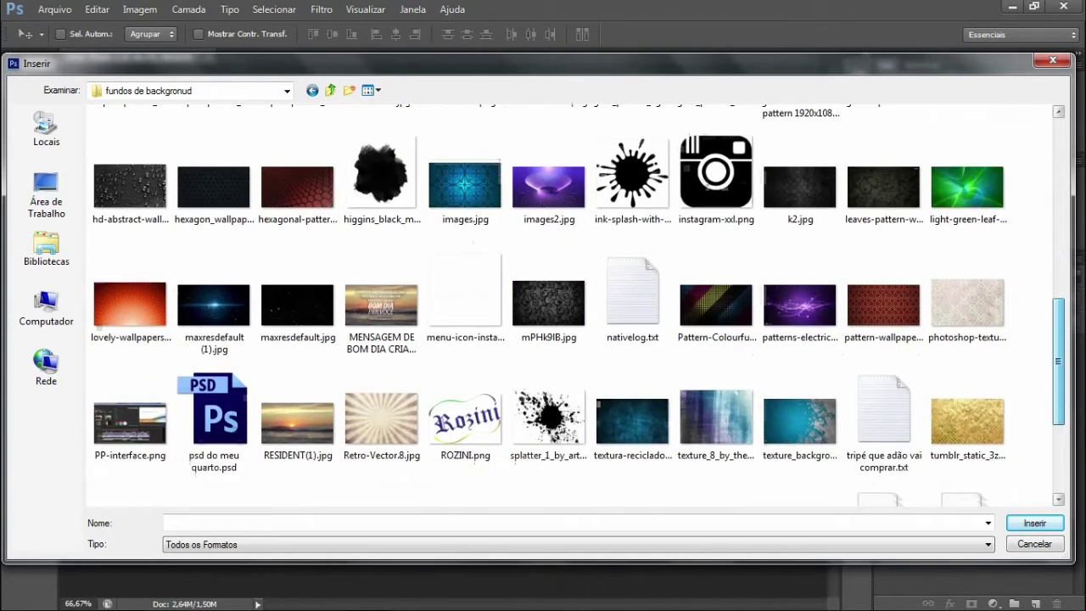
scroll(577, 305, "down", 2)
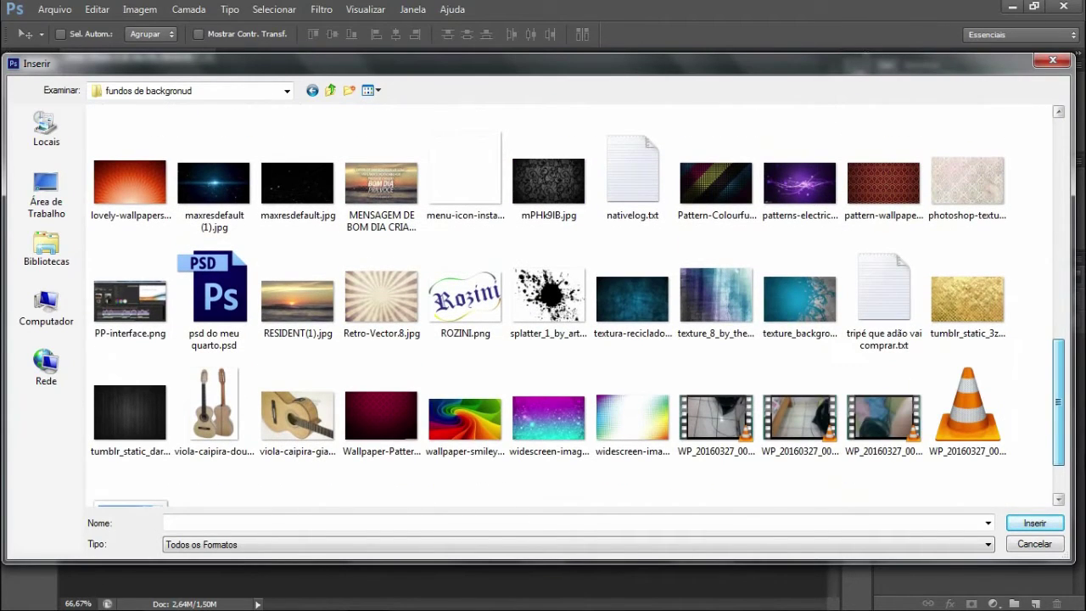
left_click_drag(1059, 449, 1066, 494)
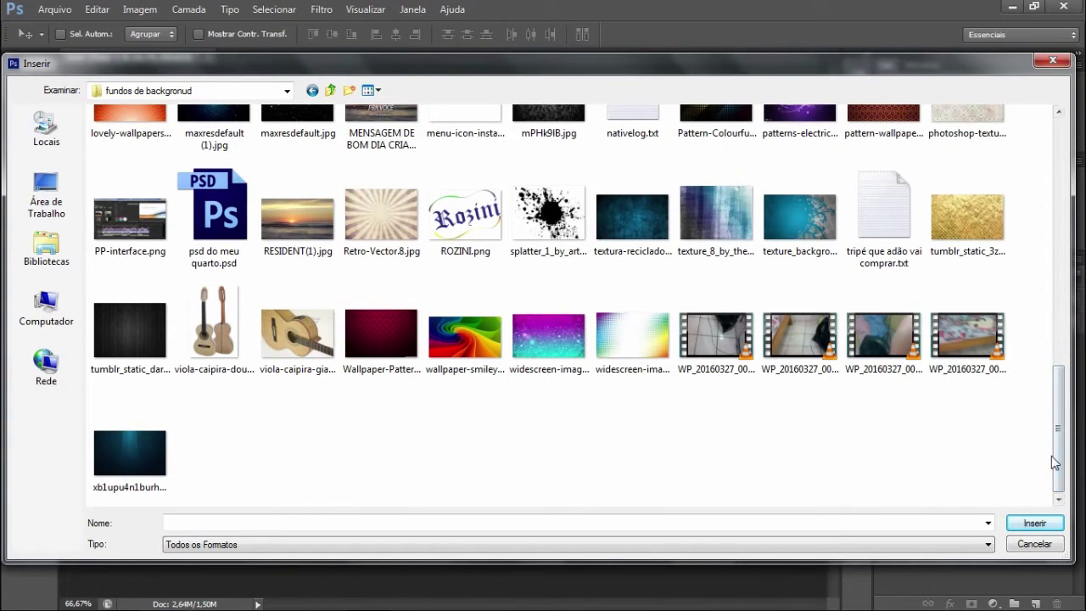
left_click(967, 216)
left_click(1043, 523)
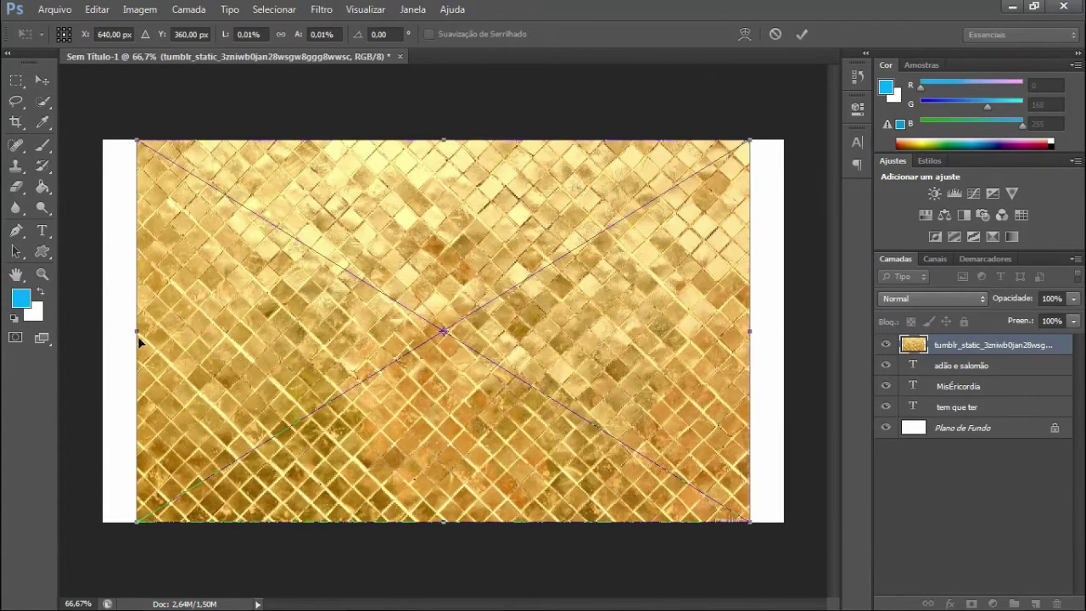
Stretch the gold texture to the canvas's left and right edges and commit the resize.
left_click_drag(134, 332, 102, 332)
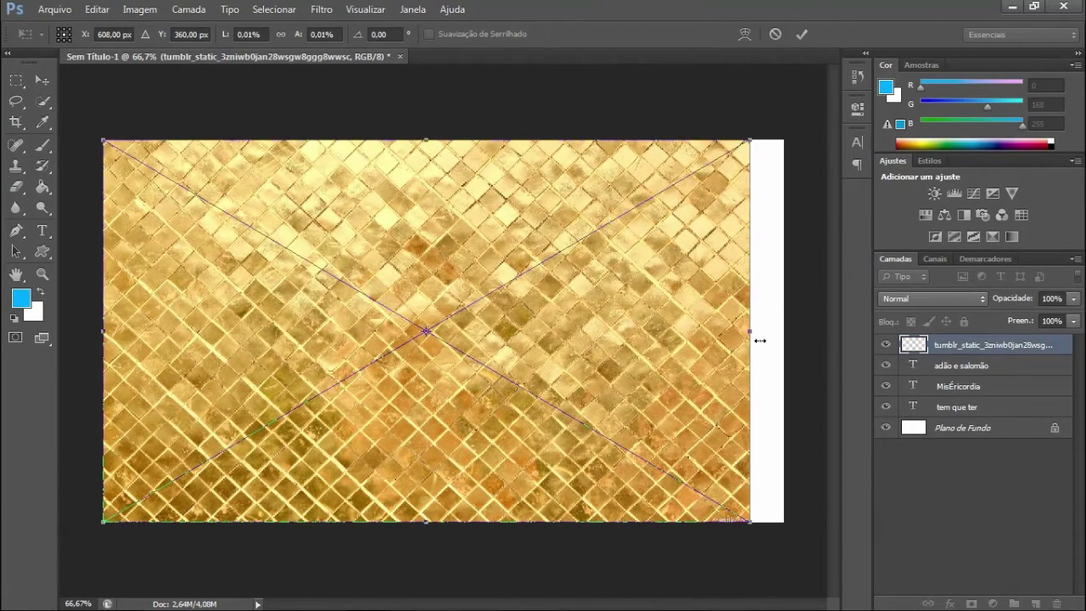
left_click_drag(749, 331, 783, 331)
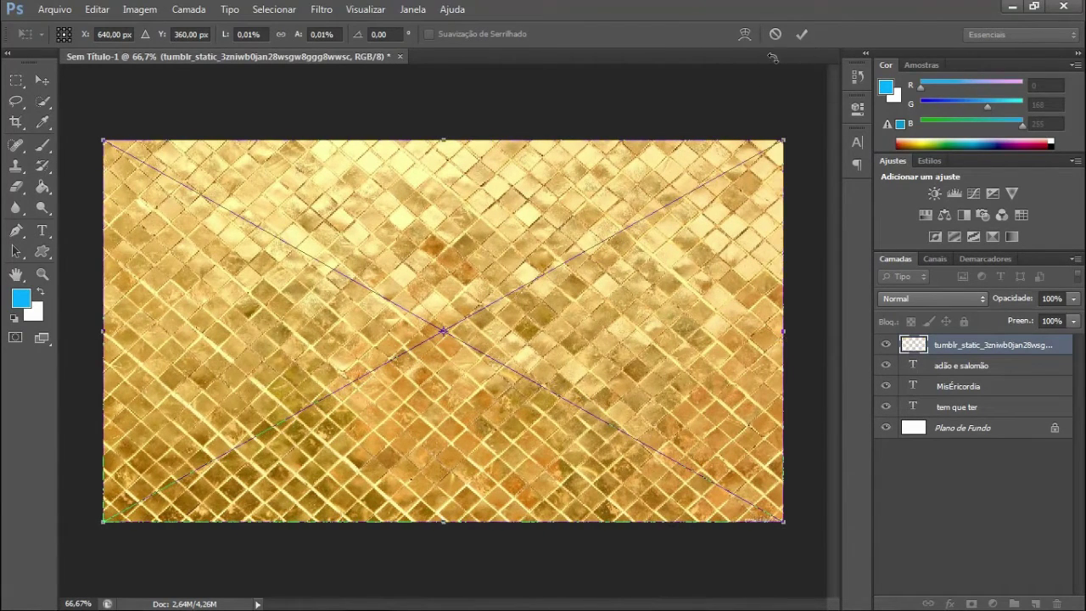
key("Return")
Move the gold image layer beneath the three text layers.
left_click_drag(981, 363, 989, 414)
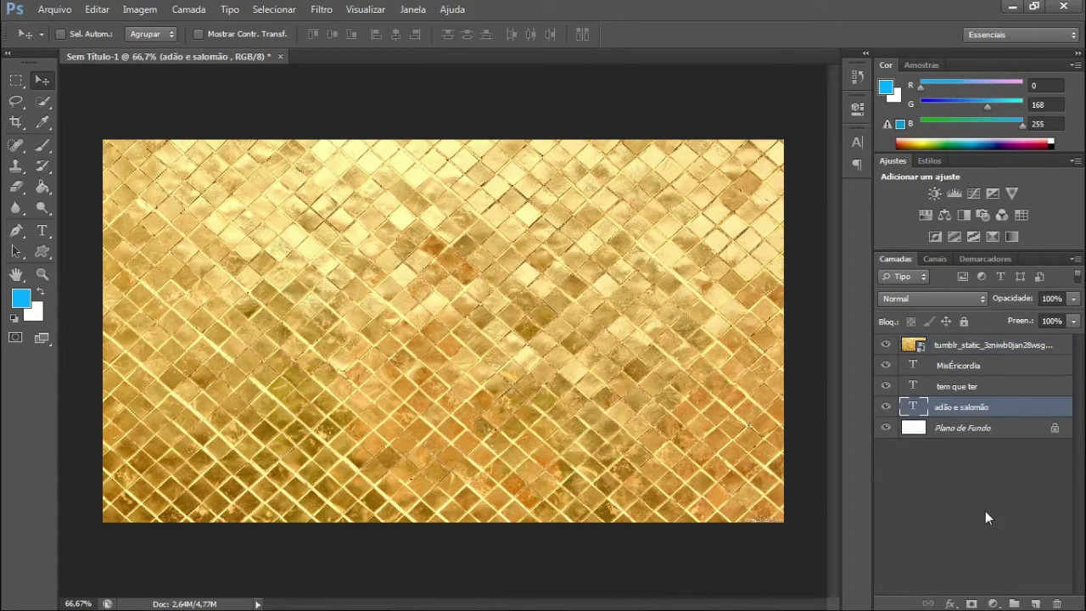
mouse_move(969, 408)
left_mouse_down()
mouse_move(974, 352)
mouse_move(977, 415)
left_mouse_up()
left_click(978, 514)
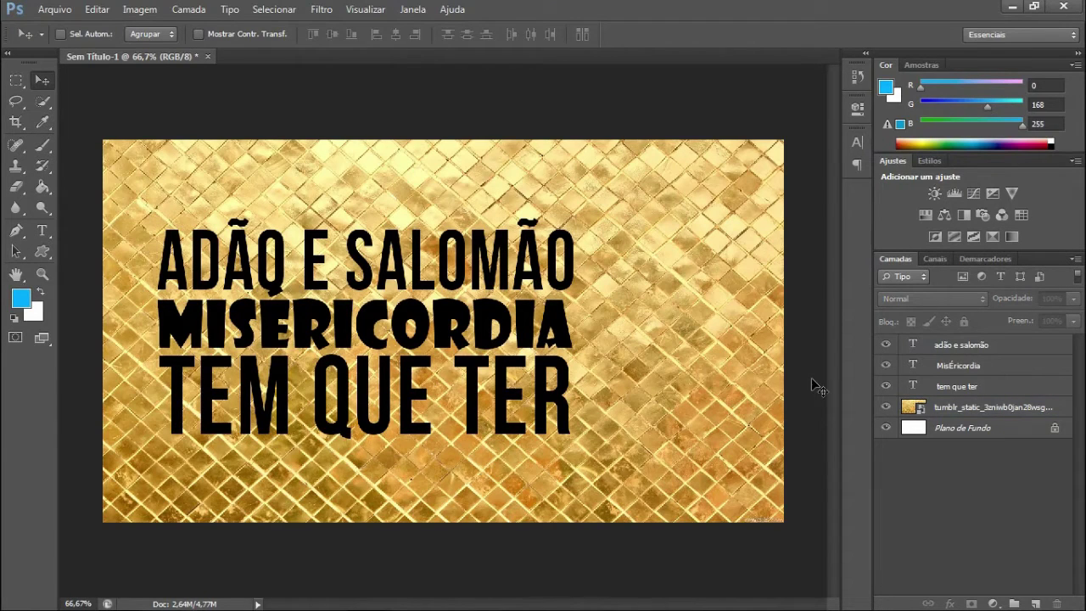
left_click(1027, 369)
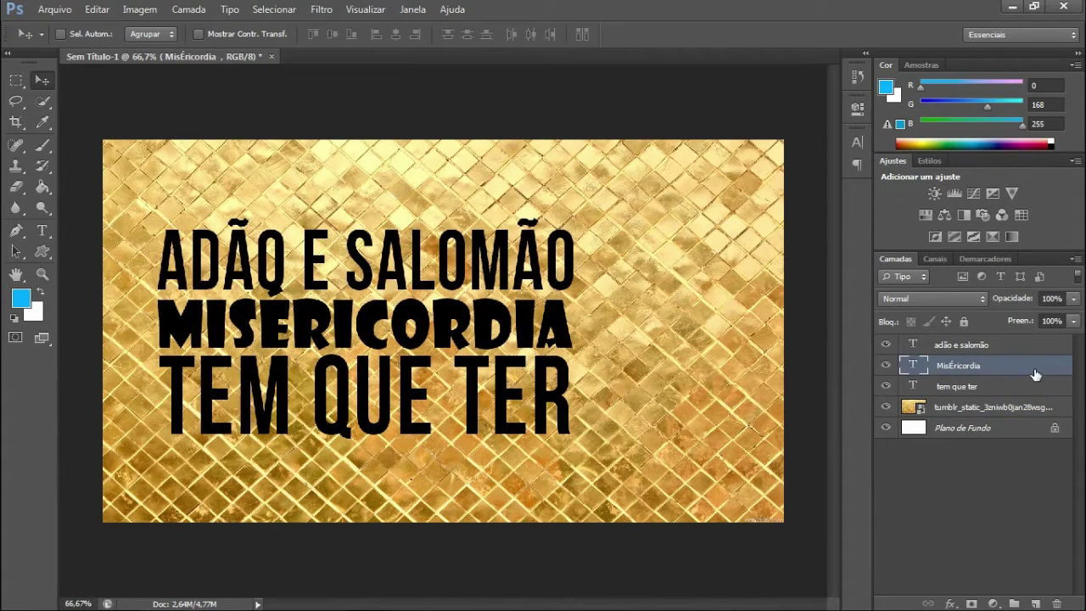
Give MISÉRICORDIA a colour overlay and adjust its outline thickness in Layer Style.
double_click(1034, 375)
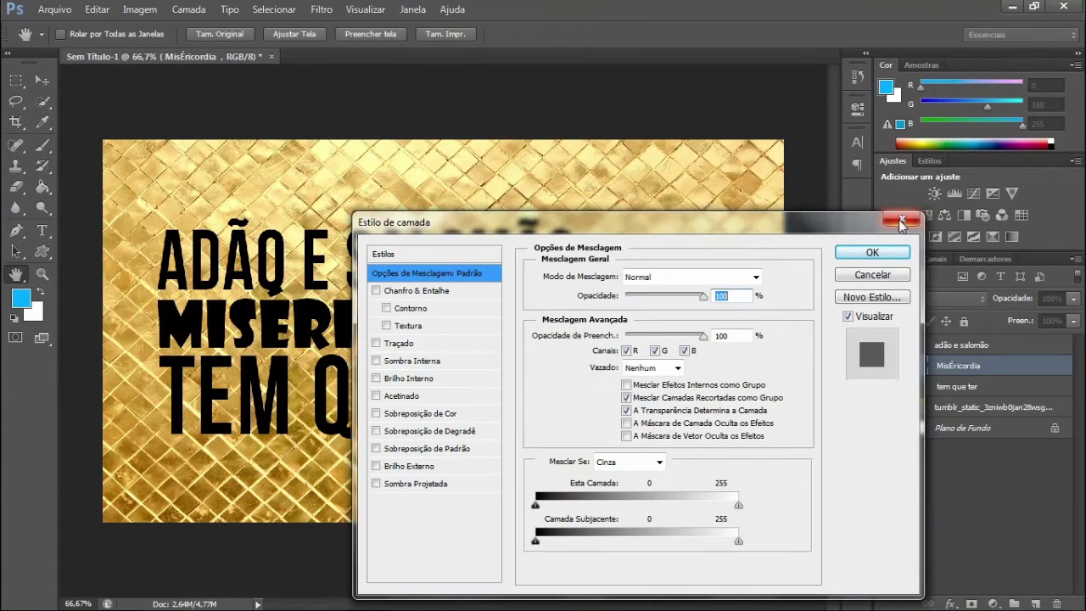
left_click(902, 219)
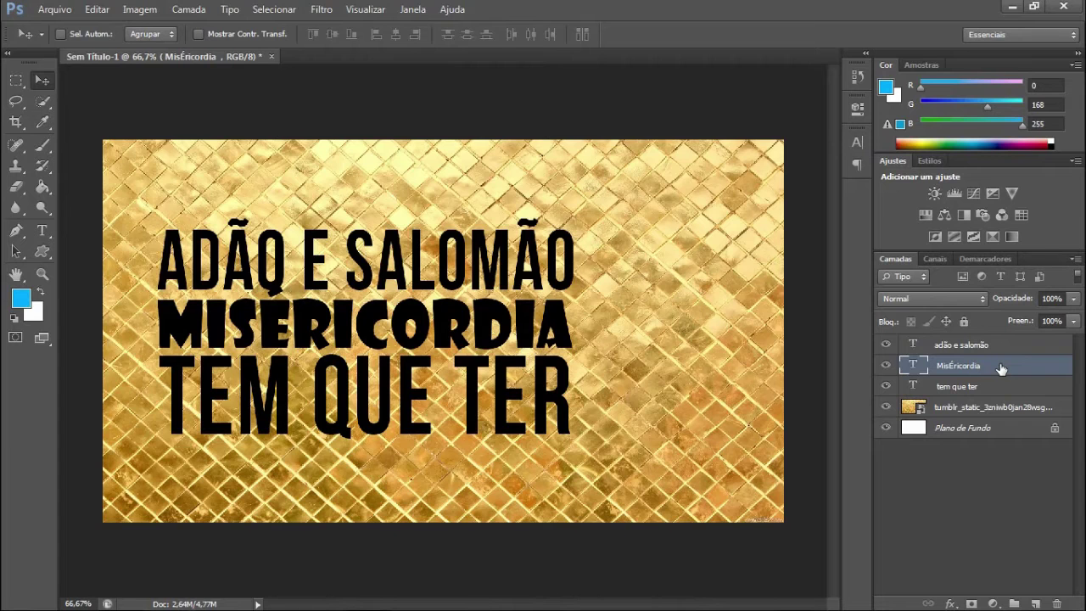
double_click(1001, 368)
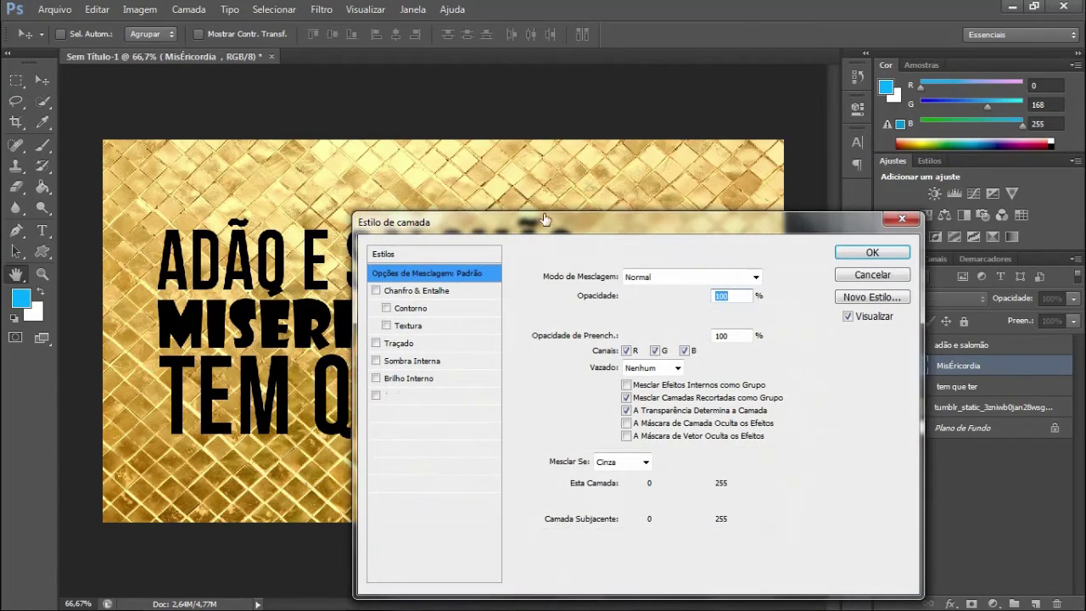
mouse_move(566, 271)
left_mouse_down()
mouse_move(854, 160)
mouse_move(797, 131)
left_mouse_up()
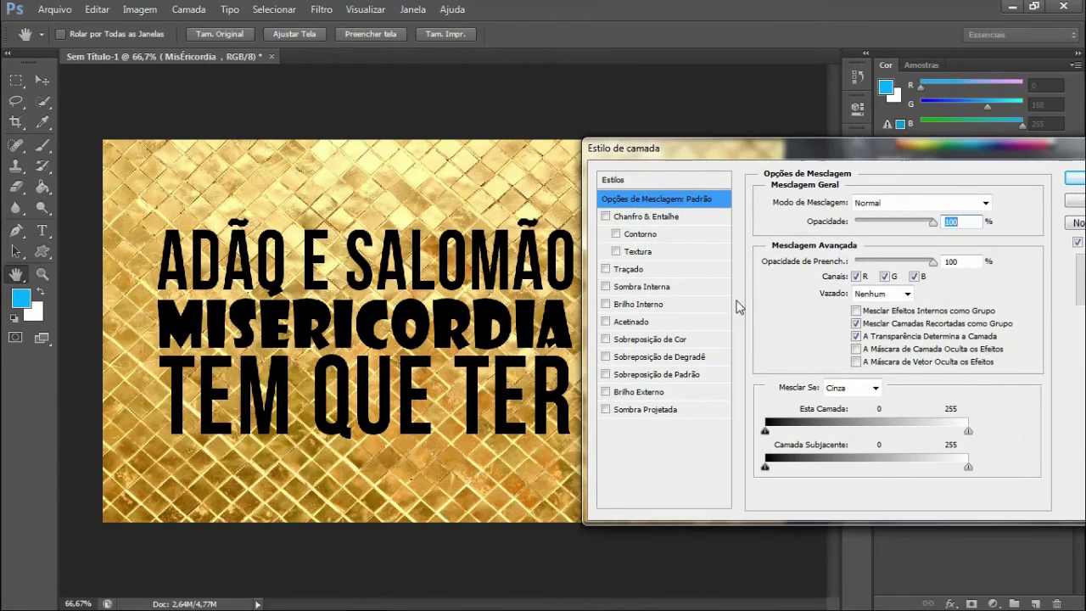
left_click(640, 339)
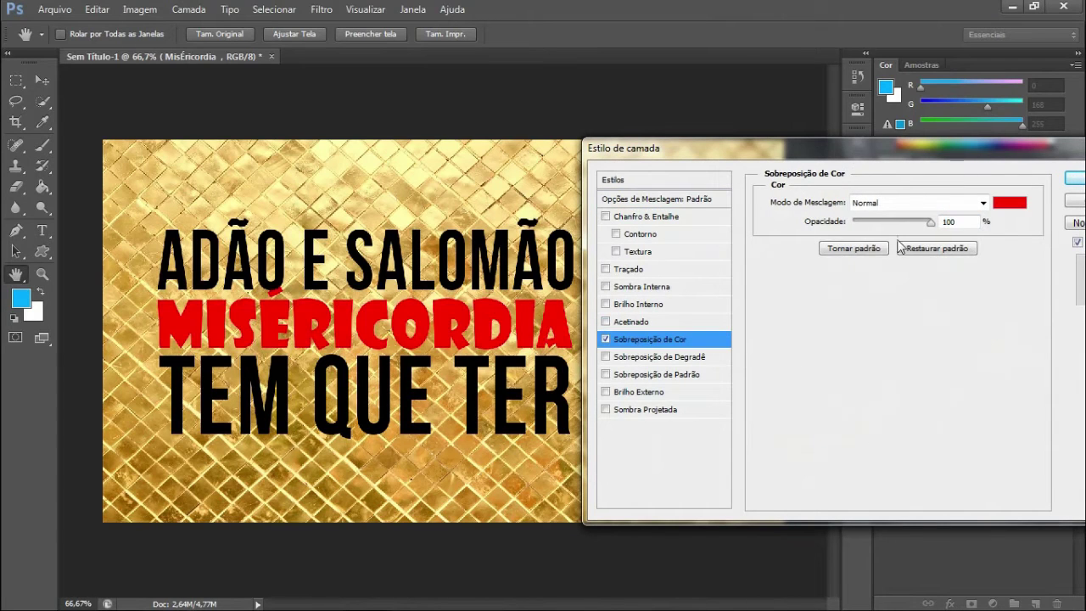
left_click(1009, 203)
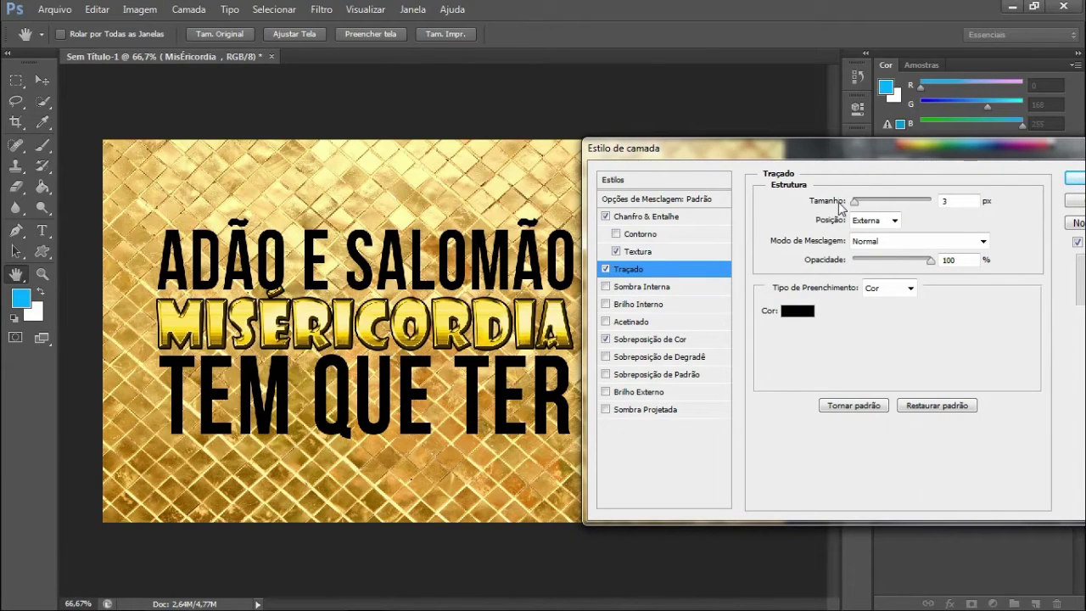
left_click_drag(856, 207, 860, 207)
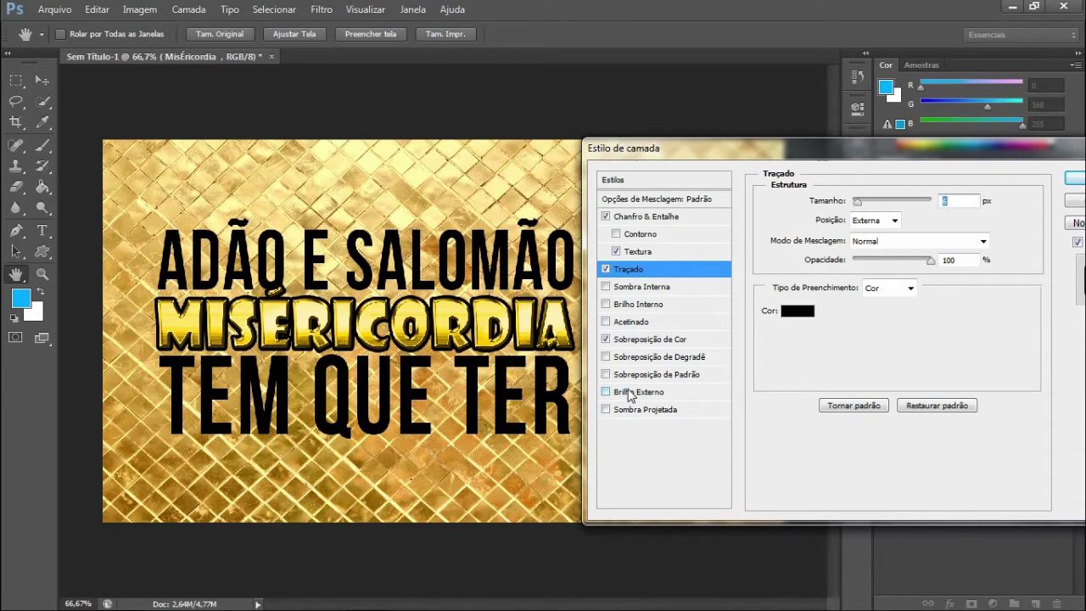
Add a grey outer glow to MISÉRICORDIA and apply the layer styles.
left_click(629, 393)
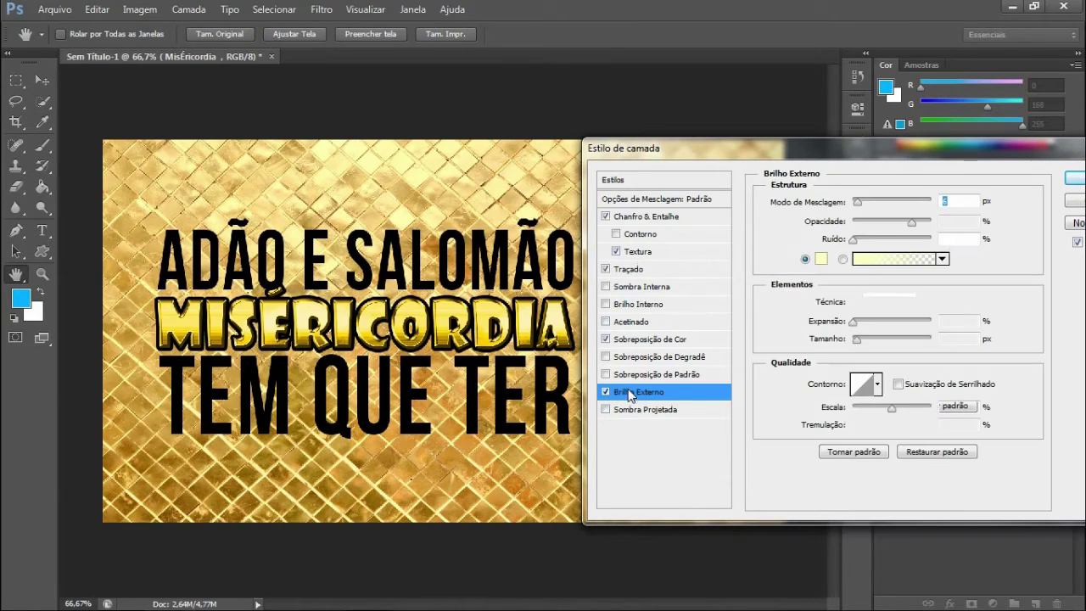
left_click(820, 259)
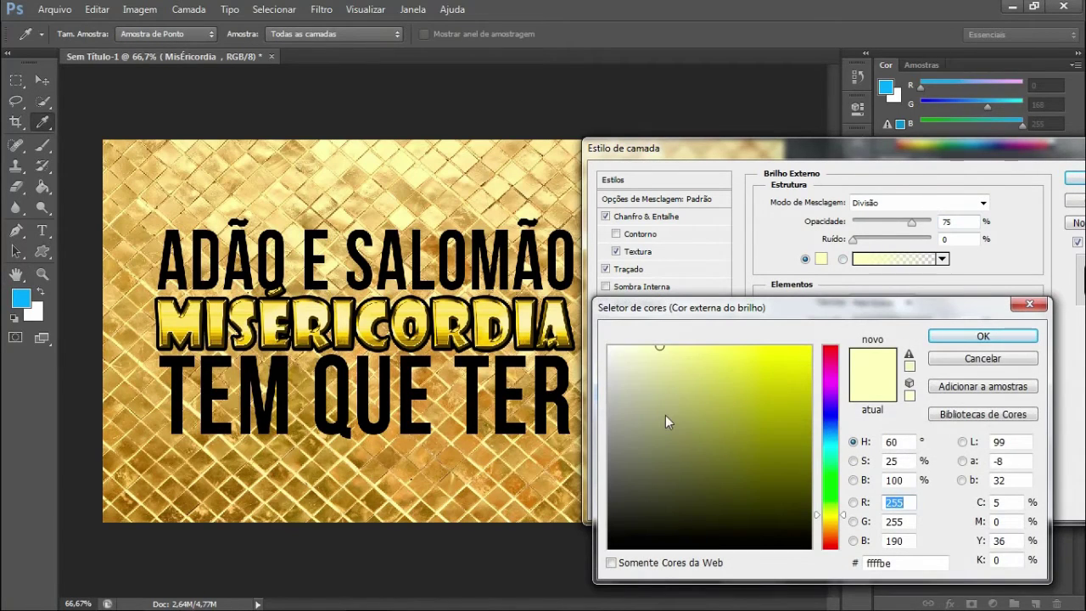
key("Return")
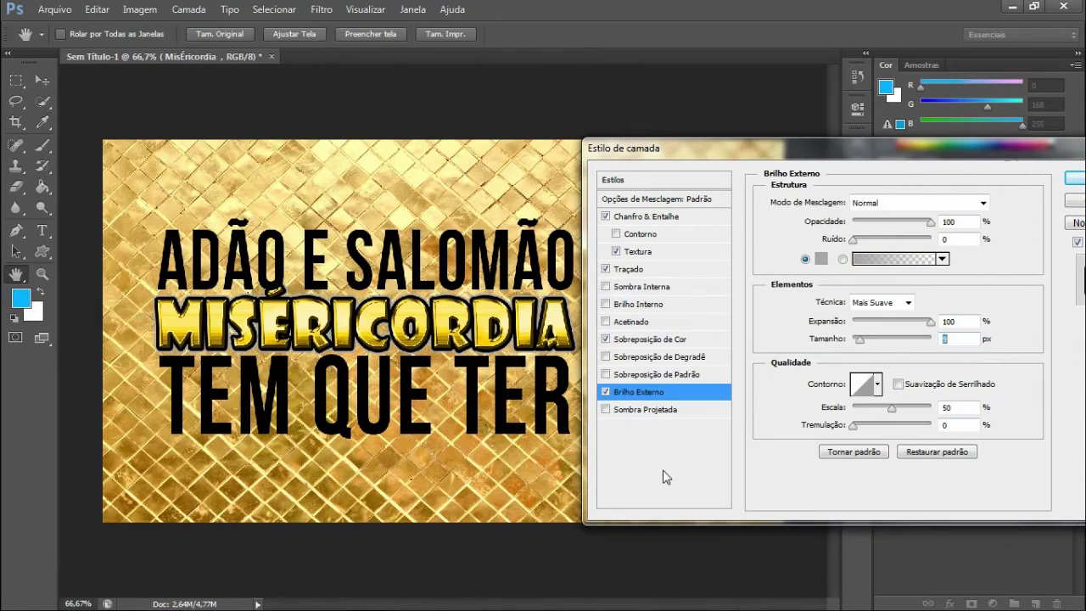
left_click_drag(729, 146, 436, 431)
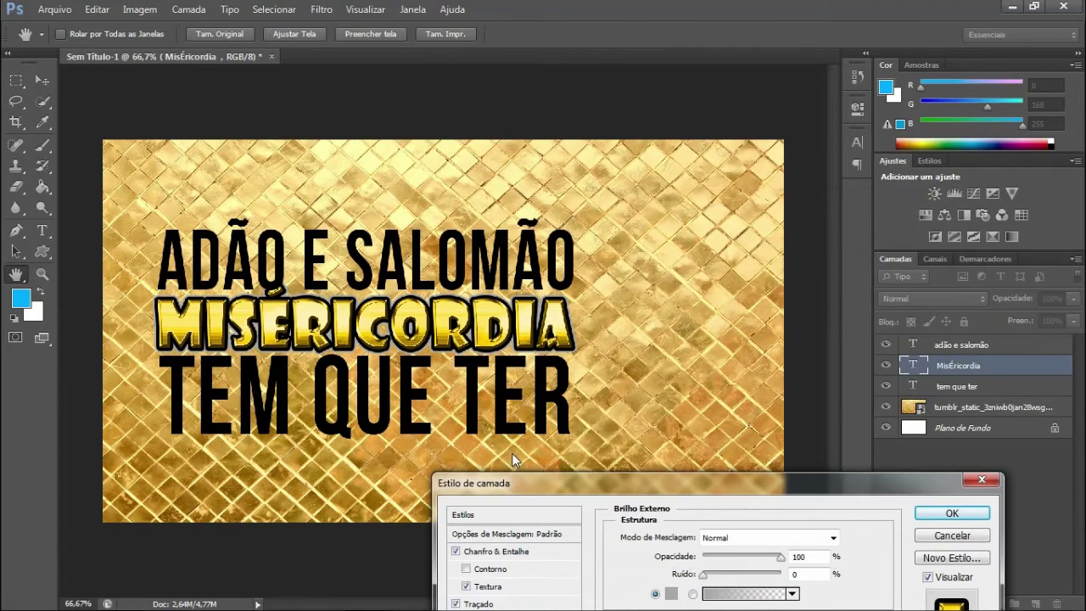
left_click(810, 466)
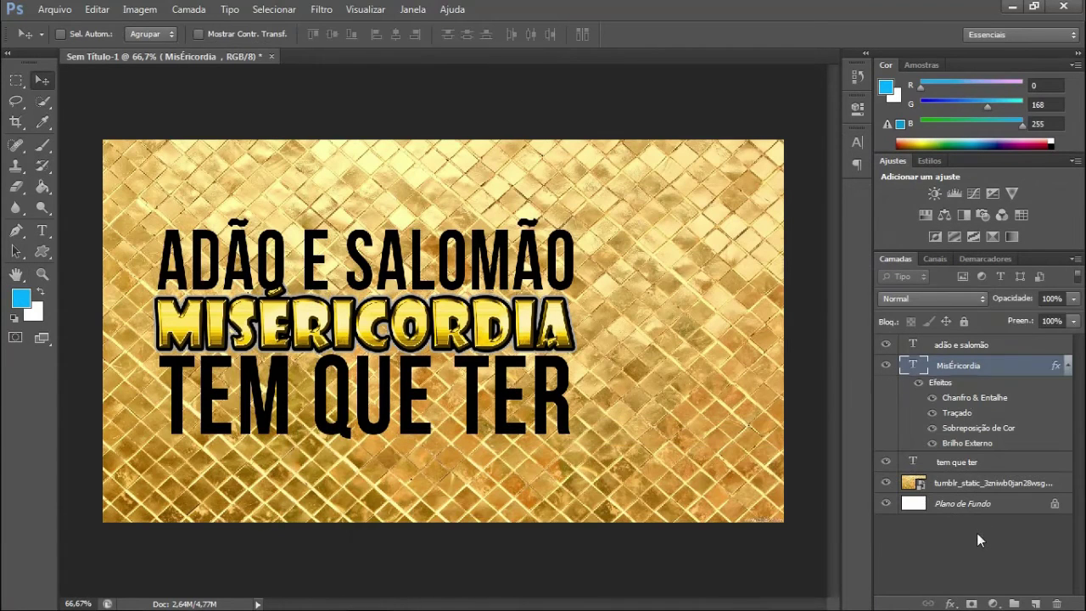
left_click(996, 346)
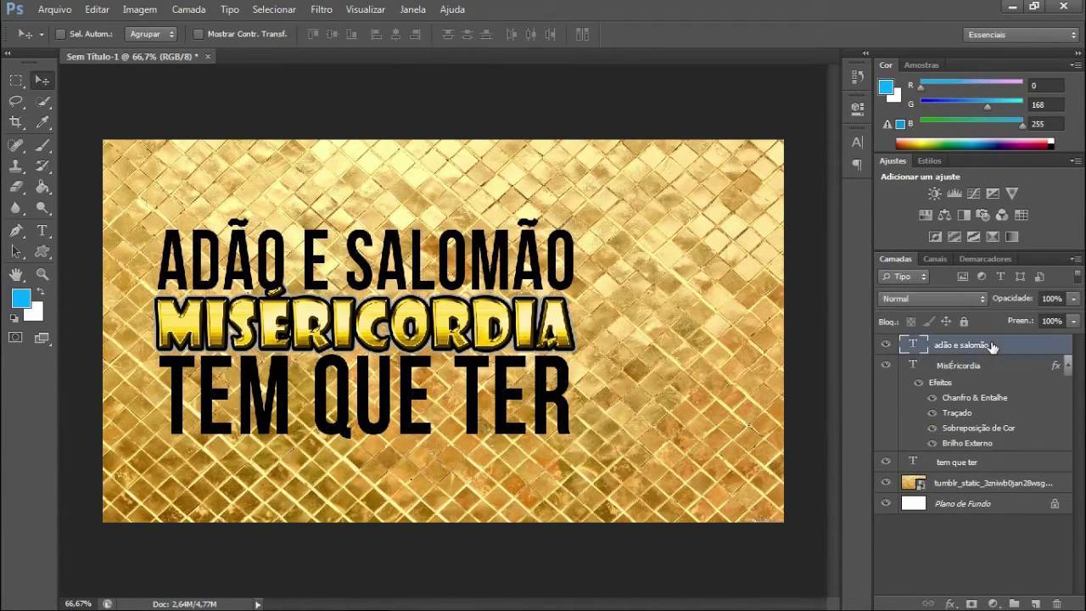
Give ADÃO E SALOMÃO an outer glow with 59% spread and 21 px size, and pick its colour.
double_click(1050, 352)
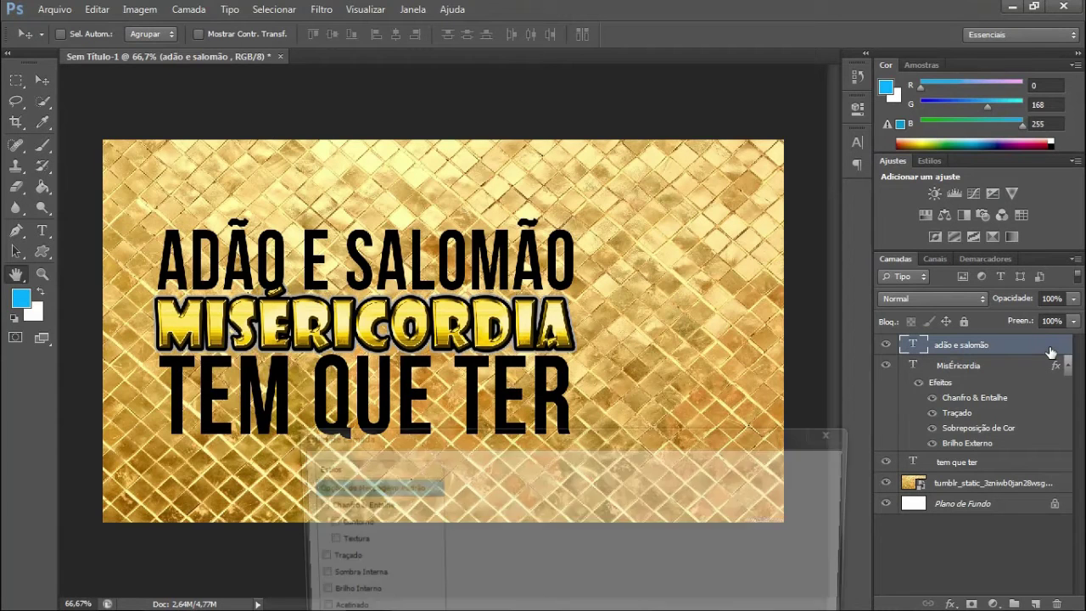
left_click_drag(661, 447, 882, 150)
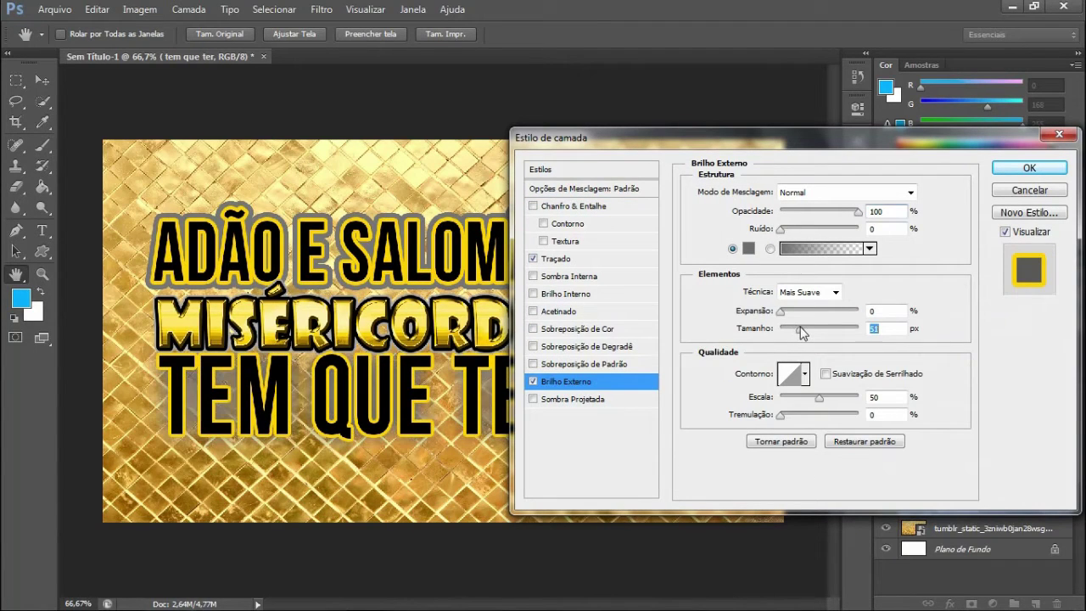
left_click_drag(797, 311, 885, 317)
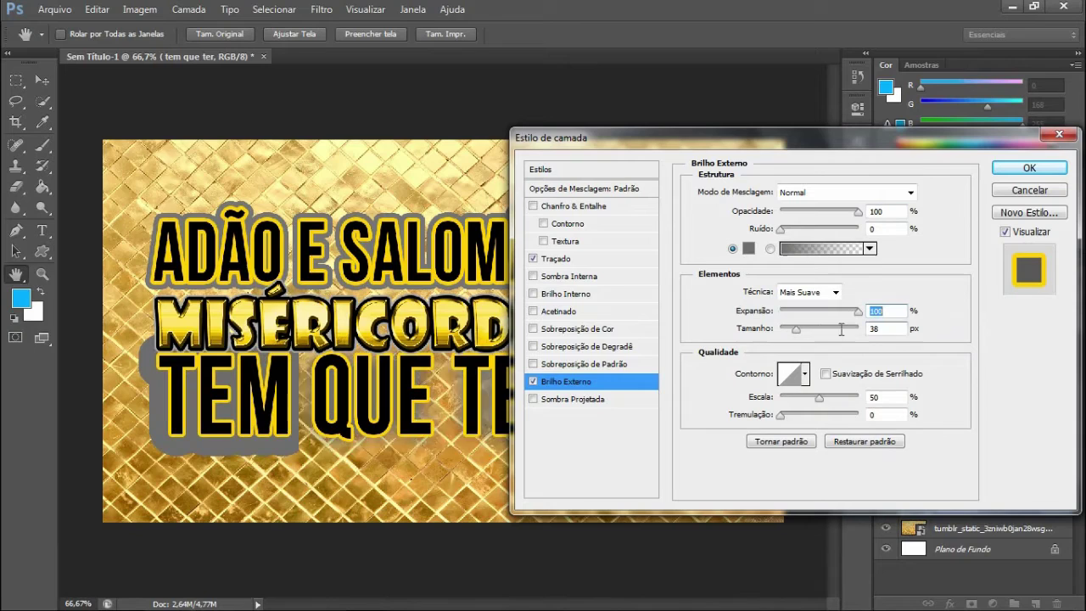
left_click_drag(795, 329, 789, 329)
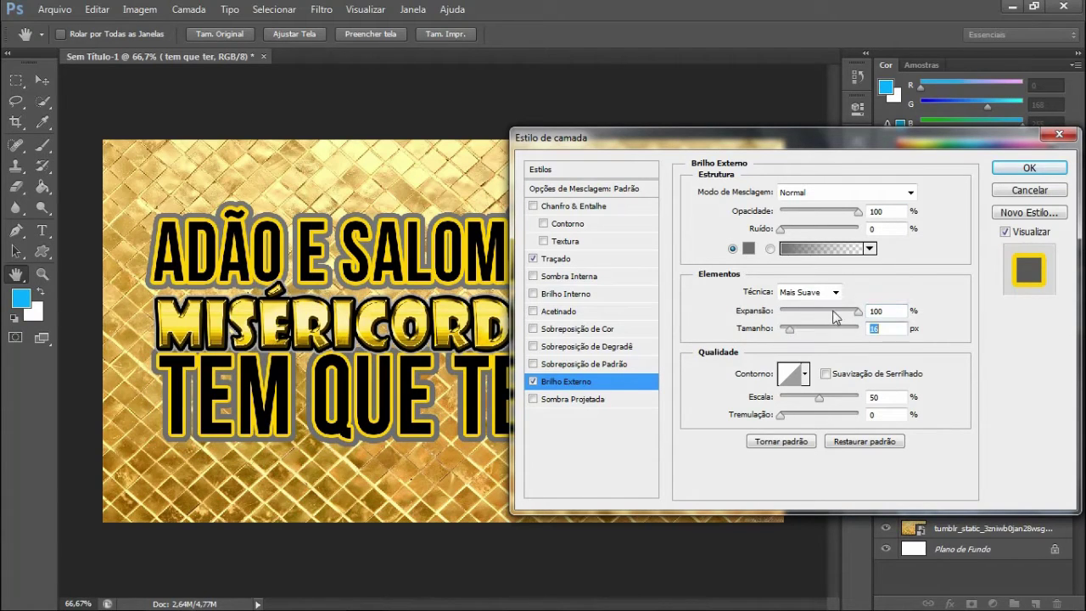
left_click(828, 312)
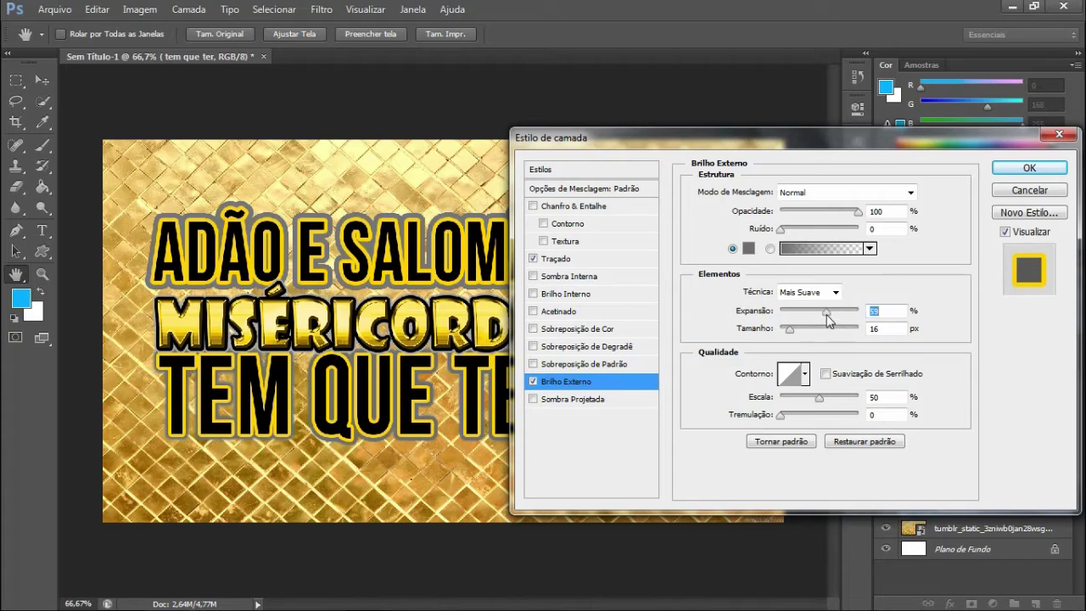
left_click_drag(800, 337, 790, 335)
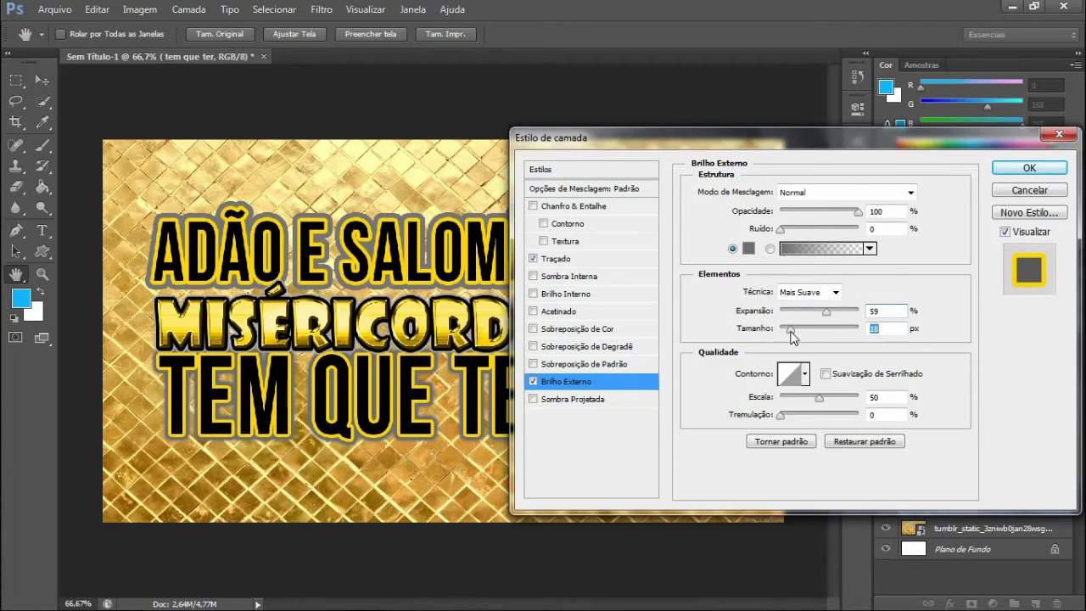
left_click(748, 248)
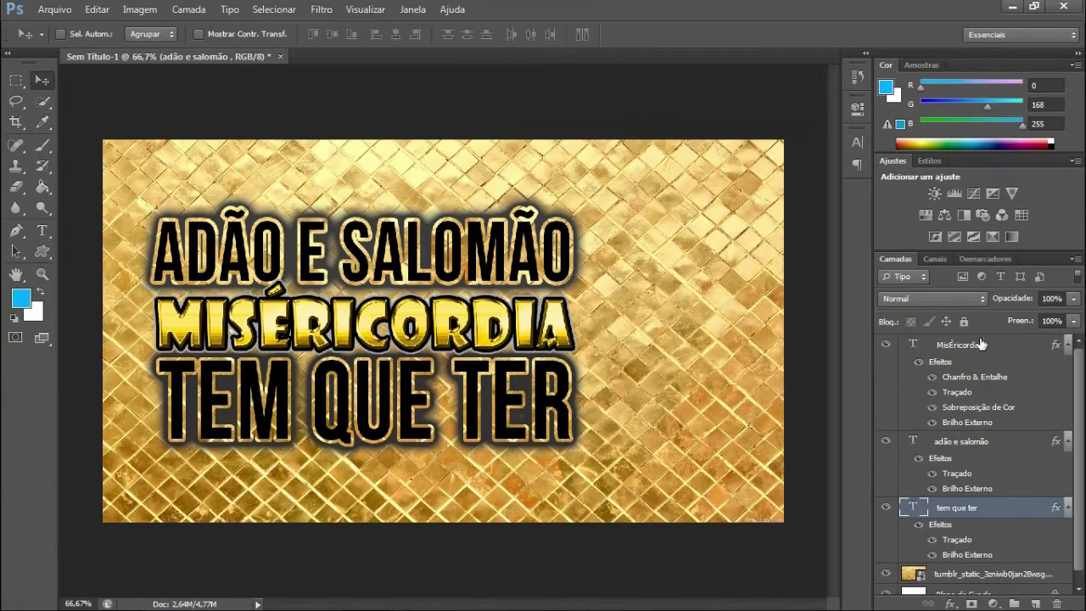
Rasterize the three text layers and their layer styles.
left_click(981, 344, "shift")
right_click(981, 344)
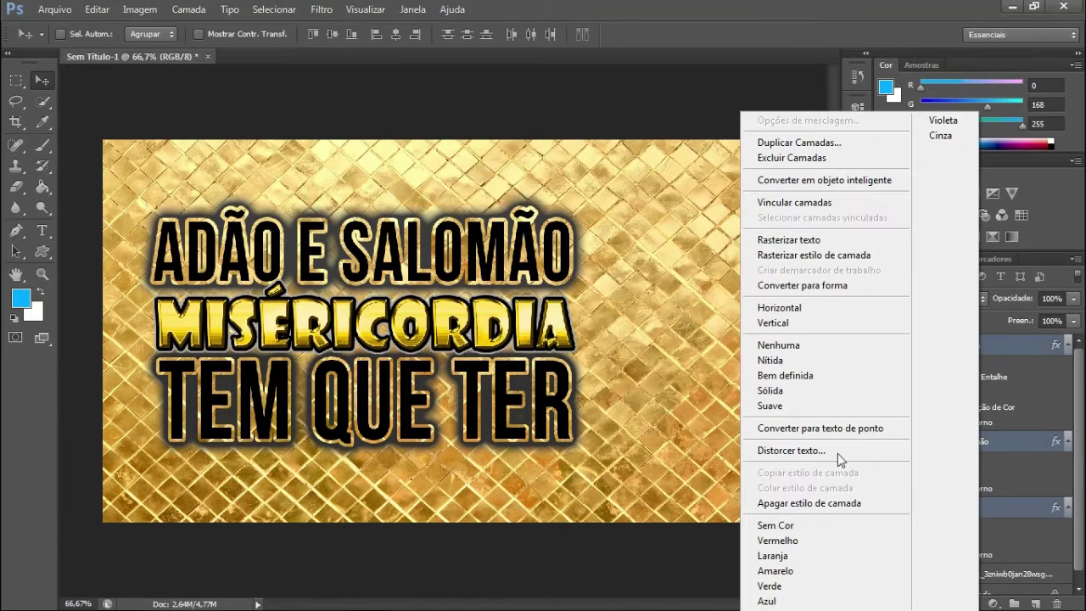
left_click(821, 241)
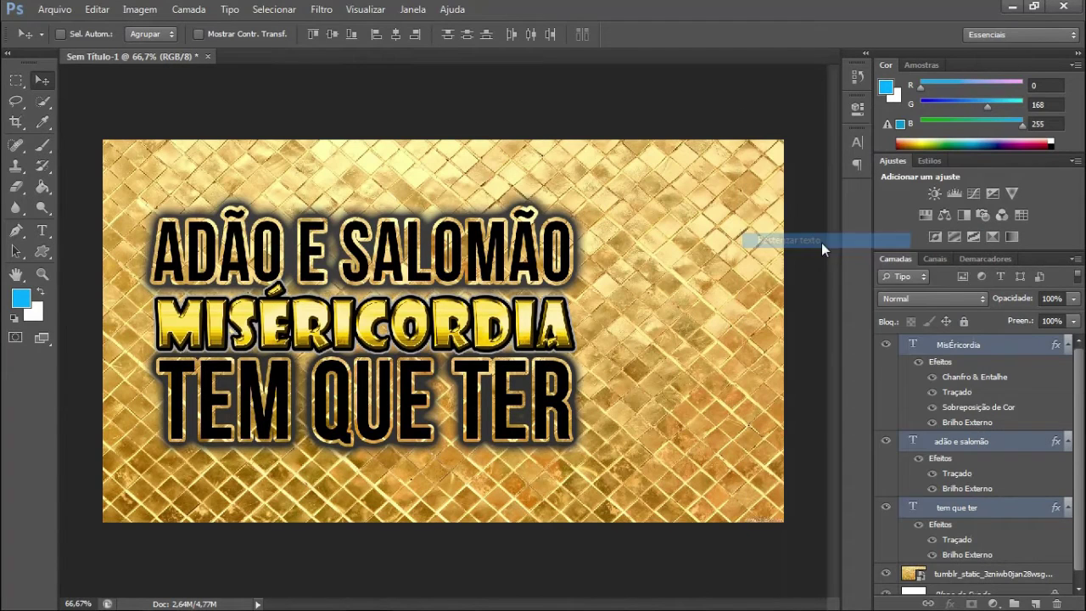
right_click(982, 346)
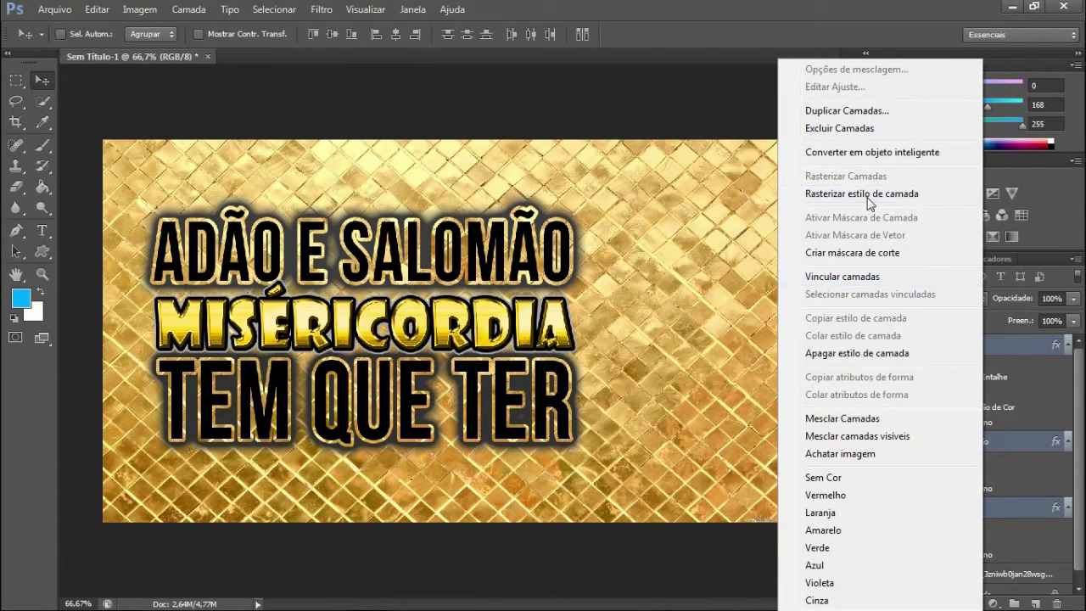
left_click(866, 197)
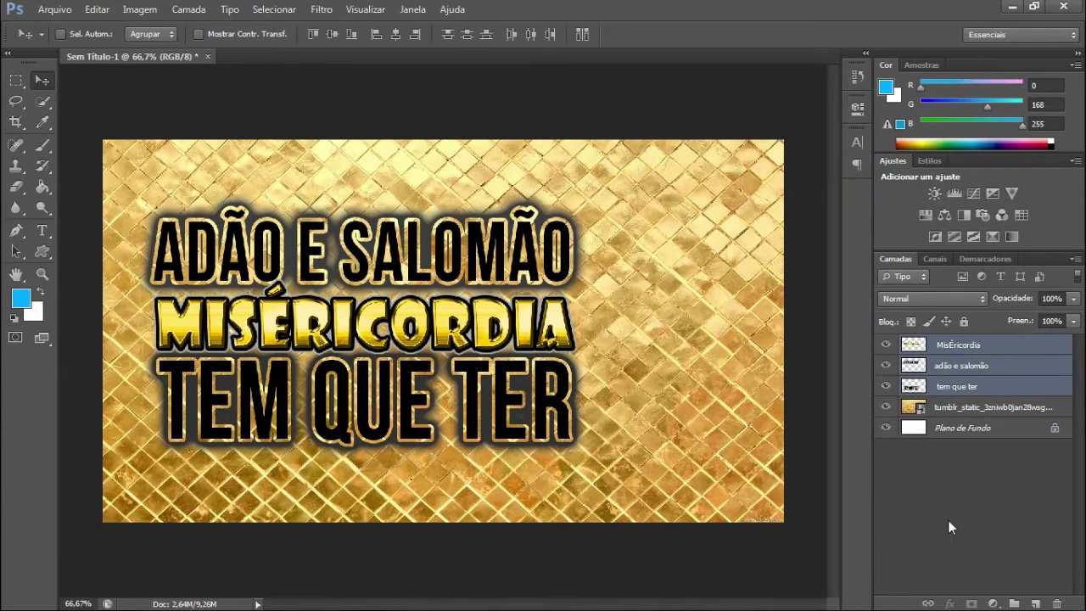
Merge the three rasterized text layers into one MisÉricordia layer.
left_click(948, 520)
left_click(967, 387)
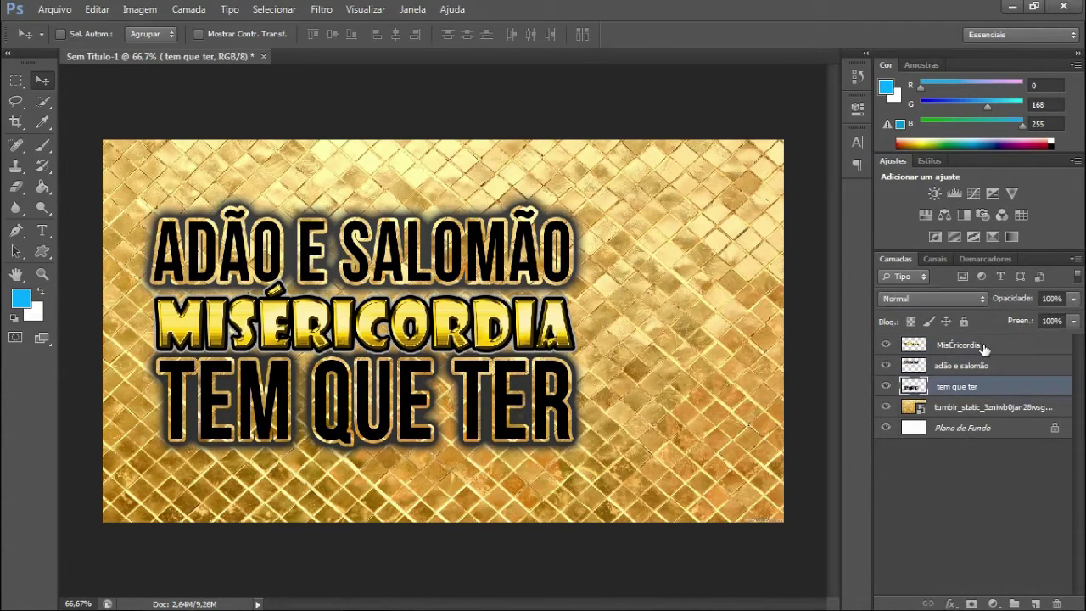
left_click(982, 347, "shift")
right_click(982, 347)
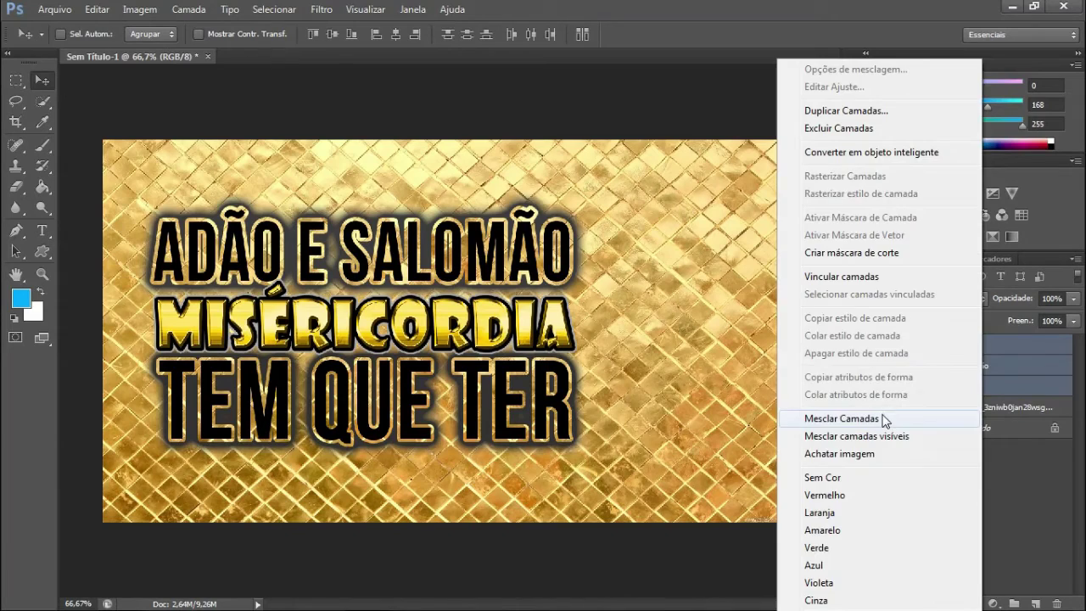
left_click(884, 420)
Nudge the merged text slightly left, trying 56% opacity before restoring full opacity.
mouse_move(347, 296)
left_mouse_down()
mouse_move(339, 293)
mouse_move(417, 302)
mouse_move(330, 296)
left_mouse_up()
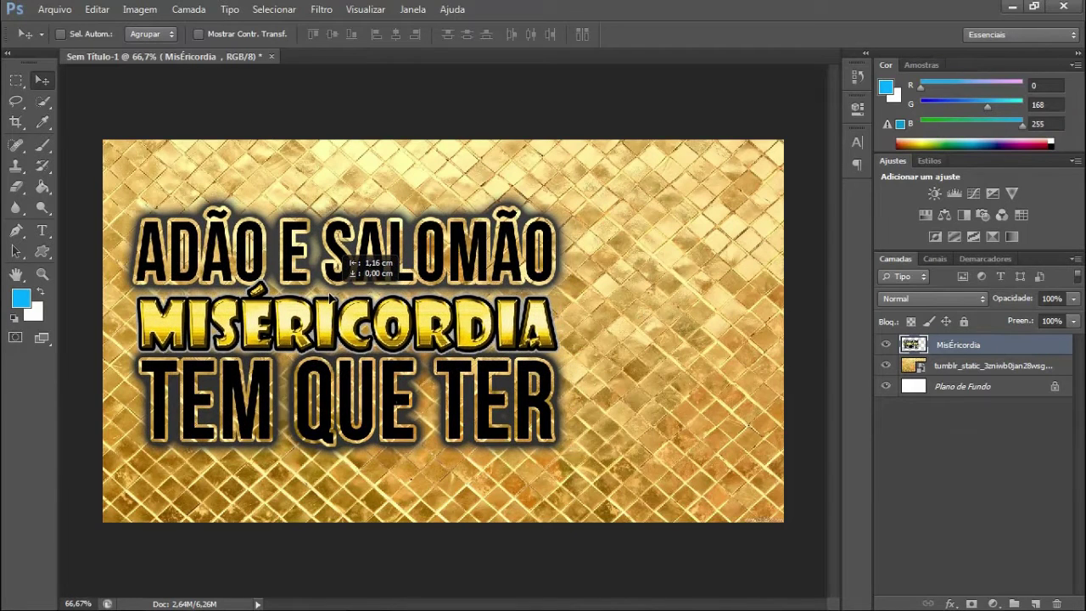
left_click_drag(331, 297, 326, 298)
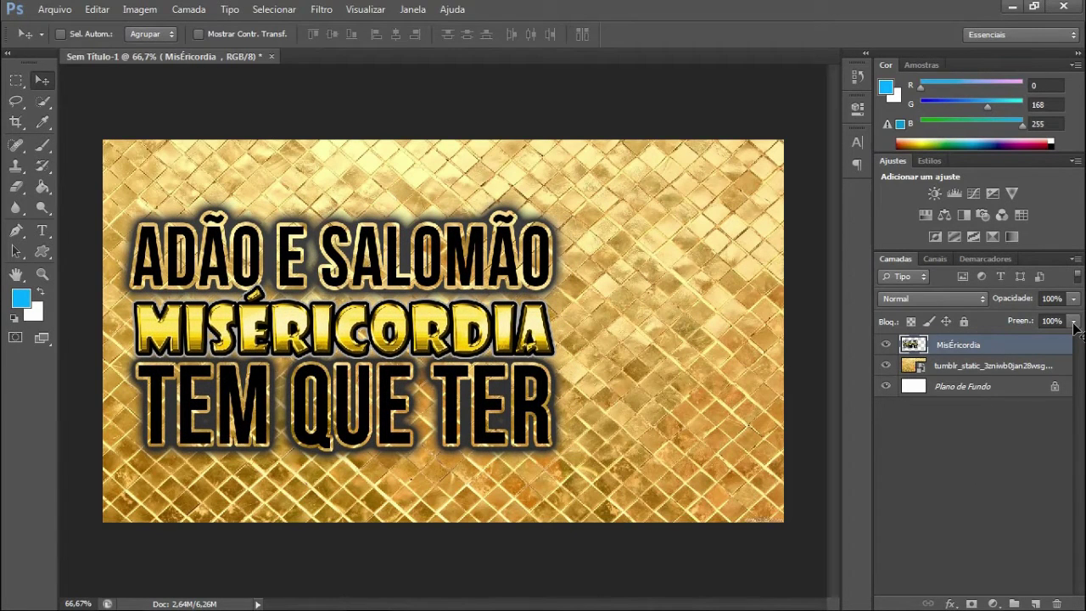
mouse_move(1072, 301)
left_mouse_down()
mouse_move(1038, 318)
mouse_move(1070, 316)
left_mouse_up()
left_click(1016, 516)
Duplicate the MisÉricordia layer, undo the copy's offset, and select the original layer.
left_click(983, 344)
left_click_drag(983, 344, 997, 348)
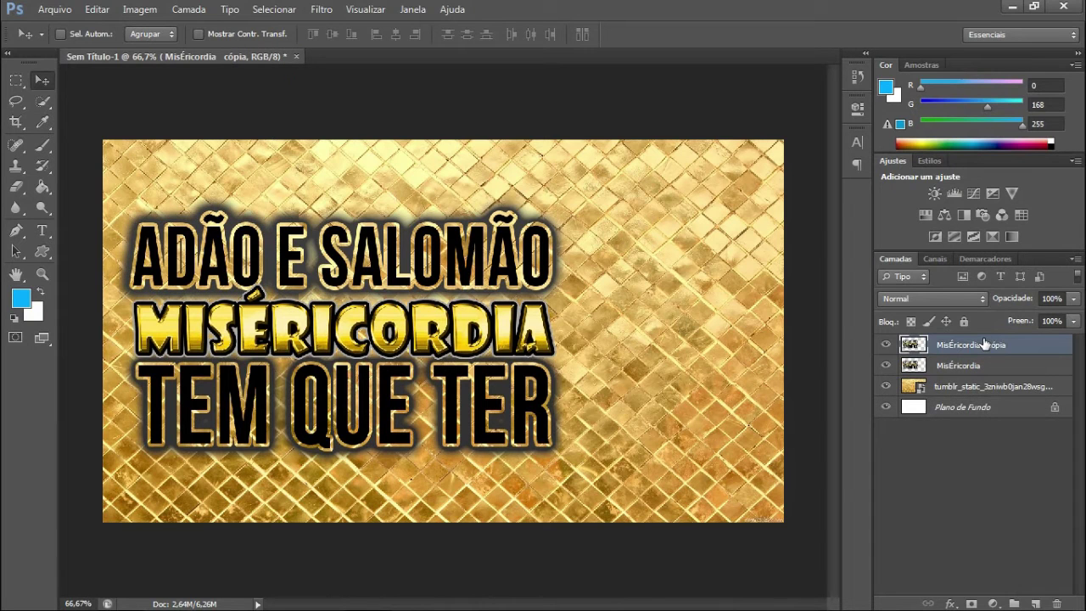
left_click_drag(410, 317, 463, 368)
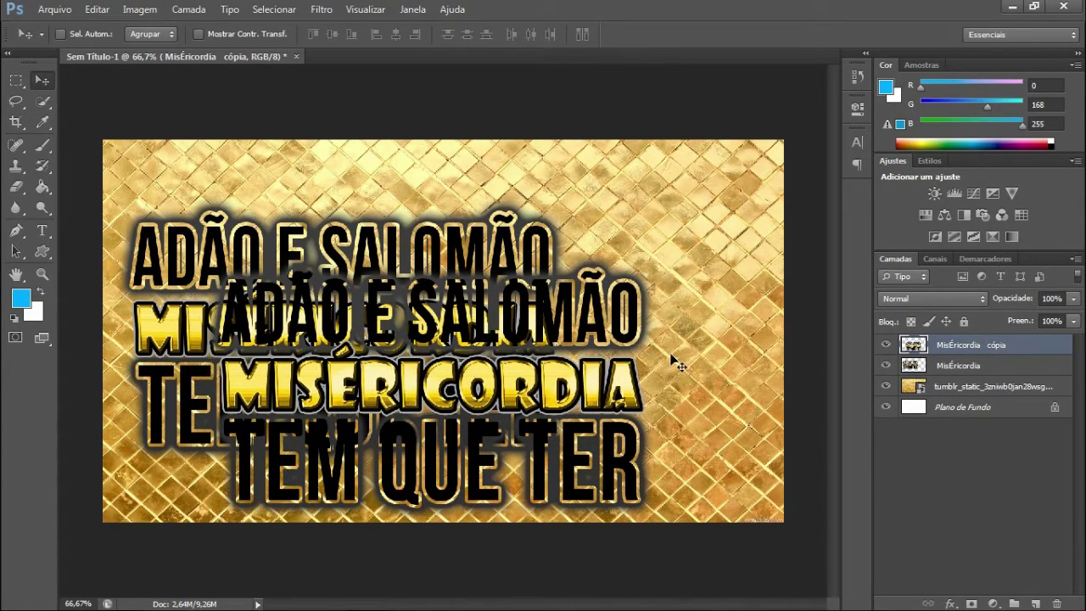
key("z")
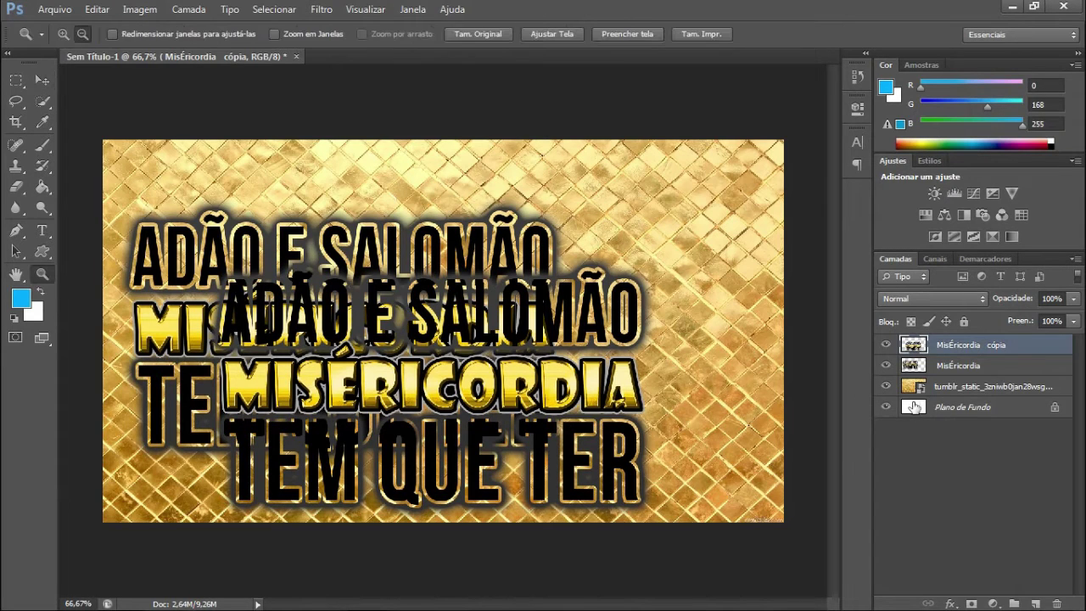
key("ctrl+z")
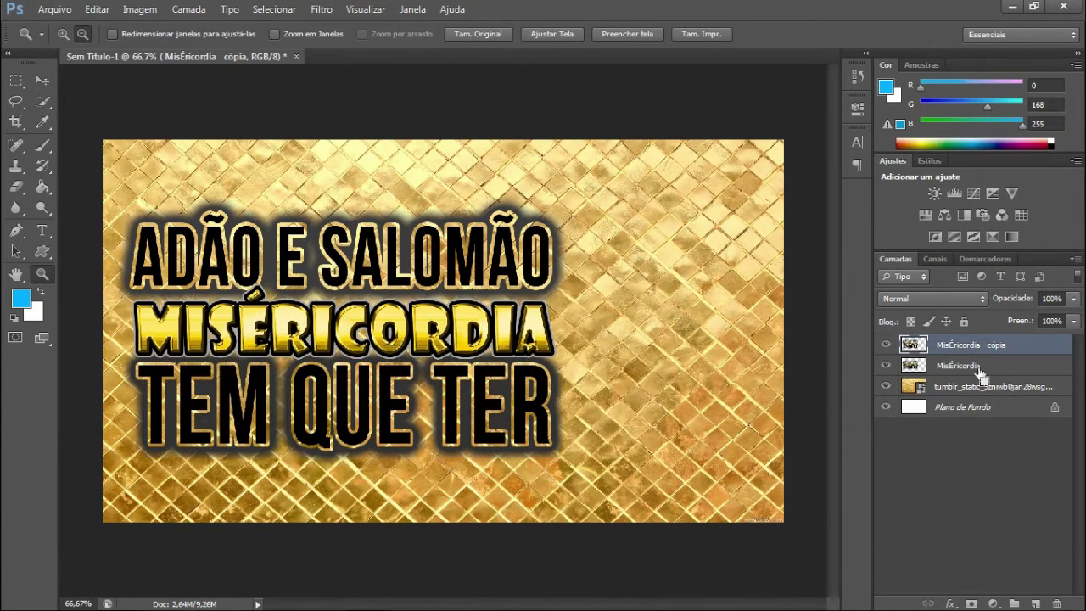
left_click(975, 365)
left_click(42, 79)
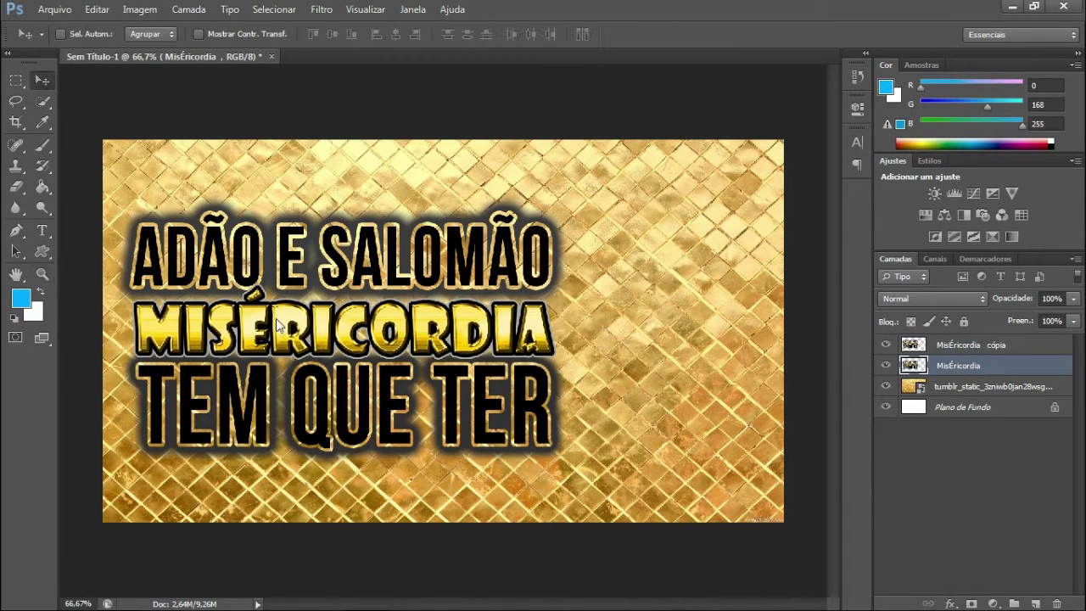
key("ctrl+t")
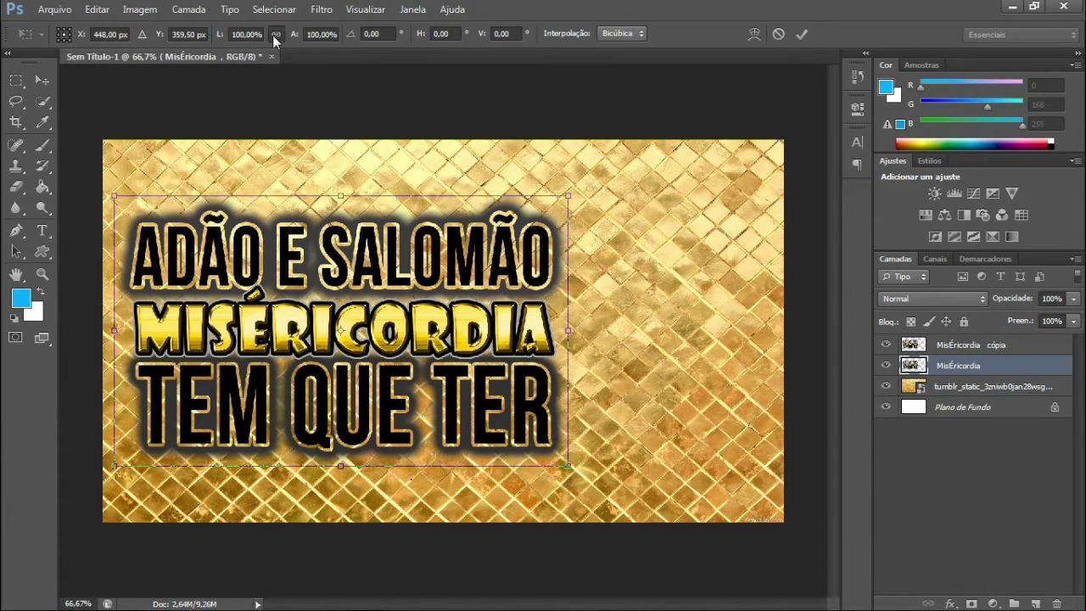
Scale the original MisÉricordia layer to 147.52%, tilt it −16.62°, lower it, and commit.
left_click_drag(567, 196, 782, 68)
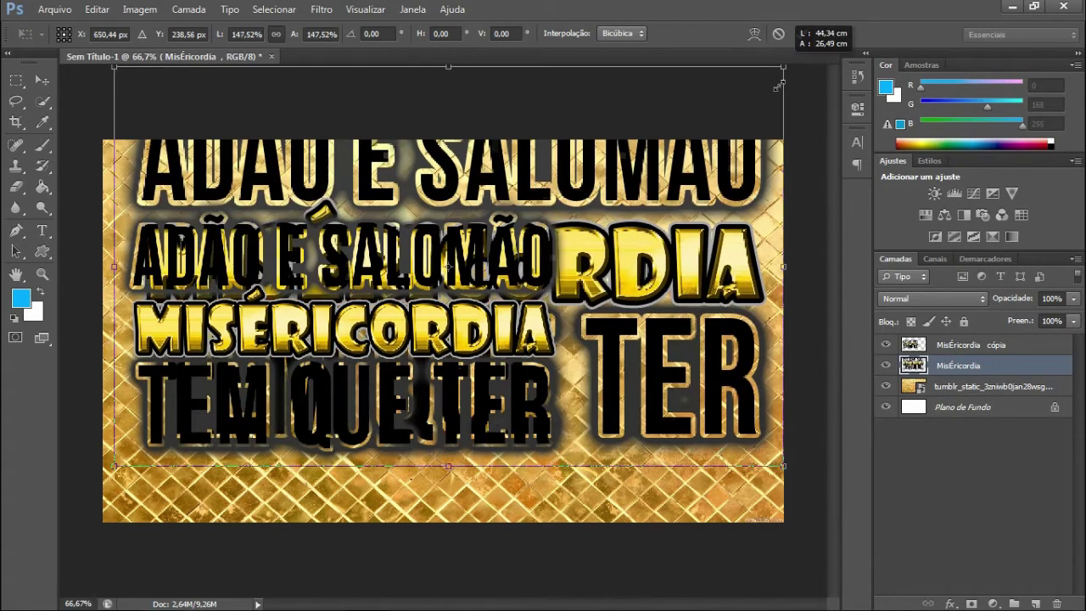
left_click_drag(804, 119, 752, 34)
left_click_drag(682, 338, 670, 394)
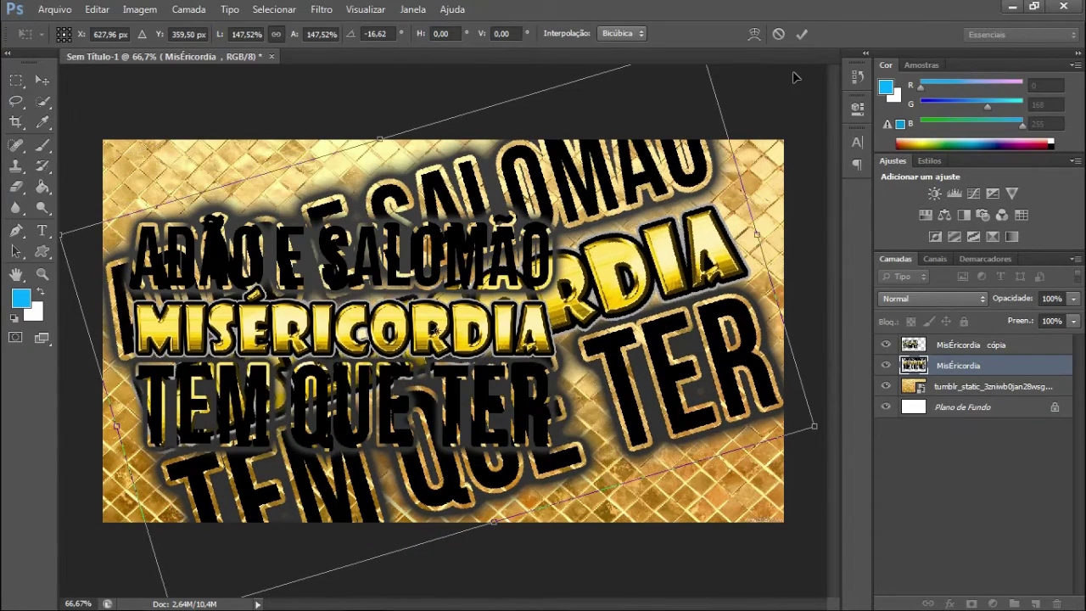
left_click(800, 34)
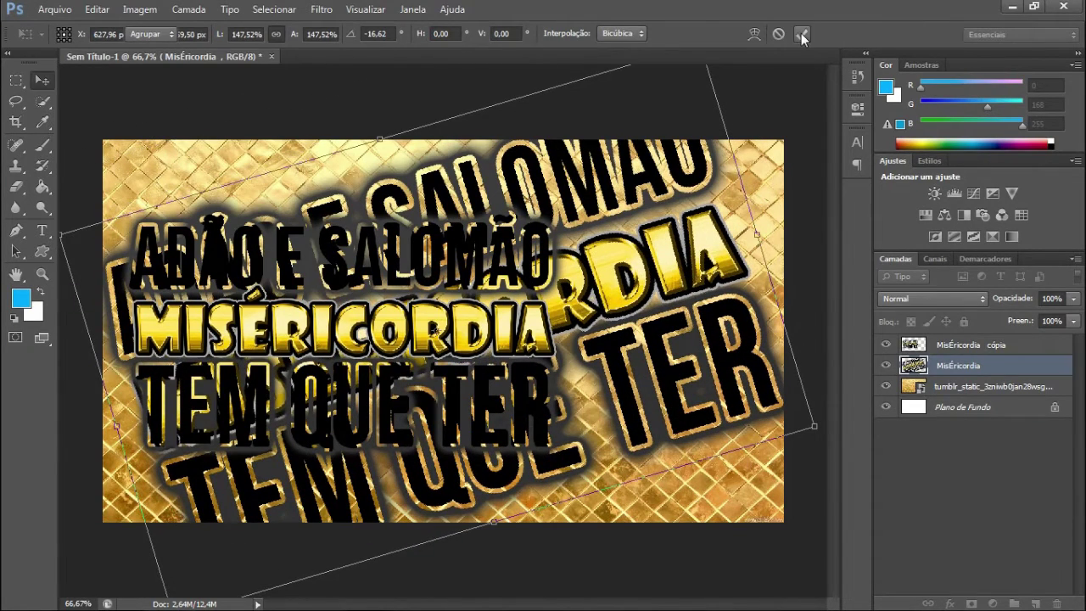
Apply a 7.8 px Gaussian blur to the tilted back text.
left_click(322, 9)
mouse_move(416, 185)
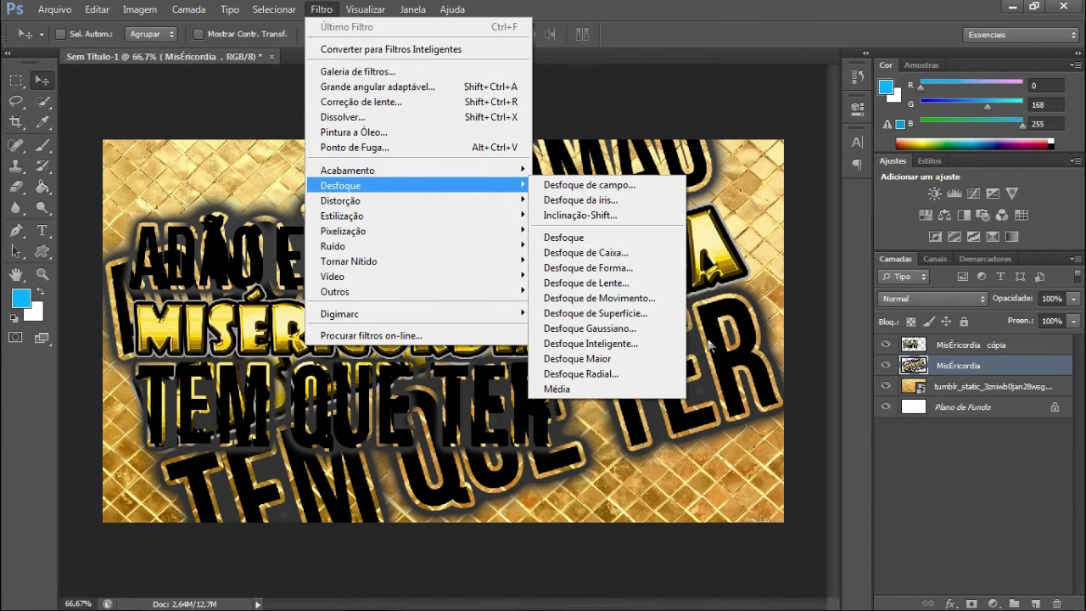
left_click(594, 330)
left_click_drag(728, 283, 750, 282)
left_click(897, 71)
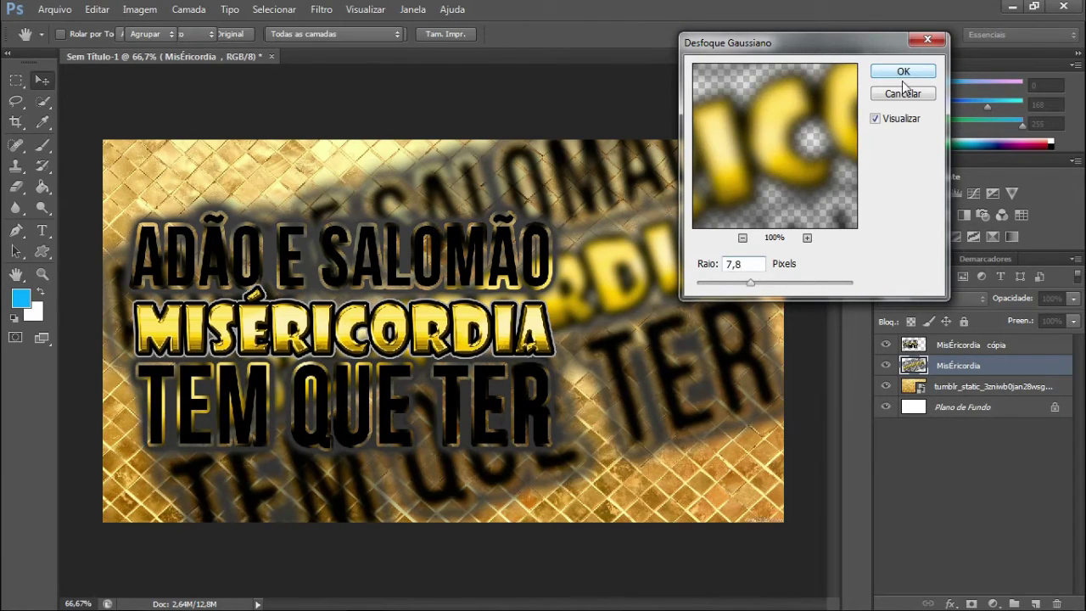
Lower the blurred text layer's opacity to 41%.
left_click(1072, 299)
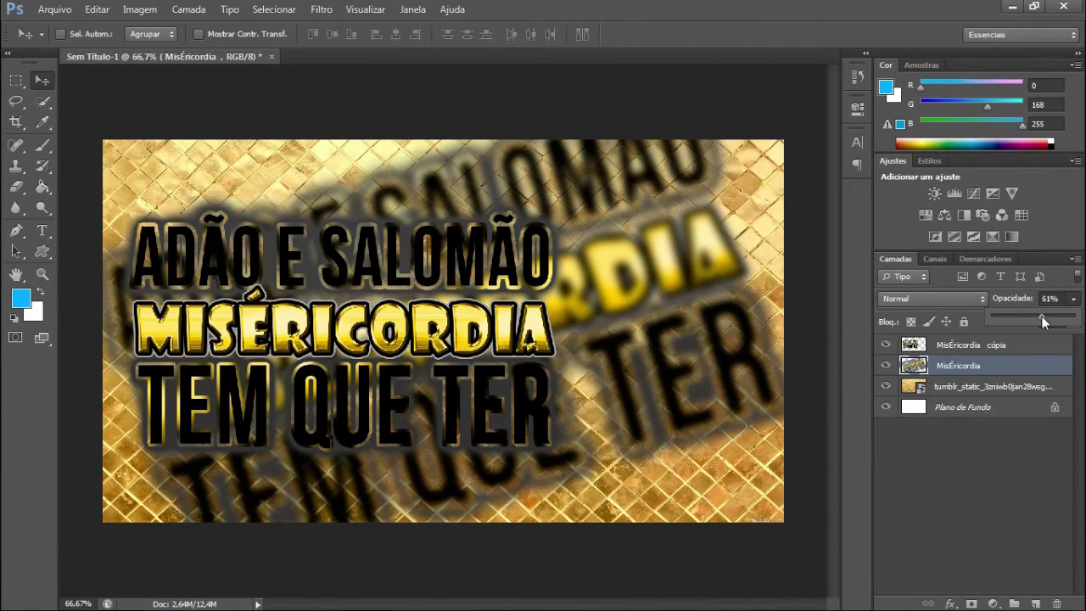
left_click_drag(1031, 316, 1025, 318)
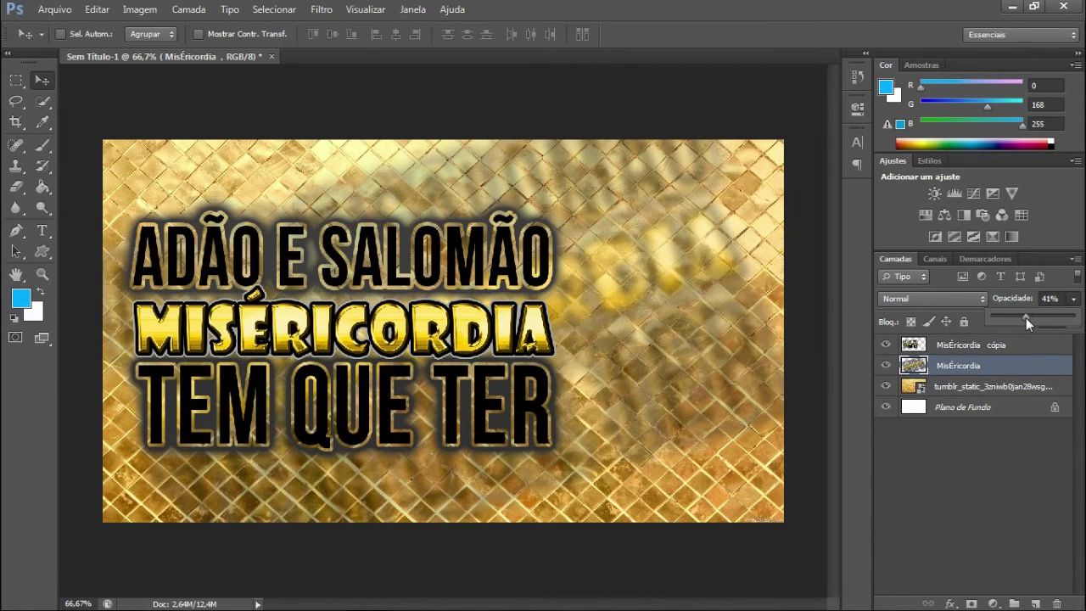
left_click(972, 587)
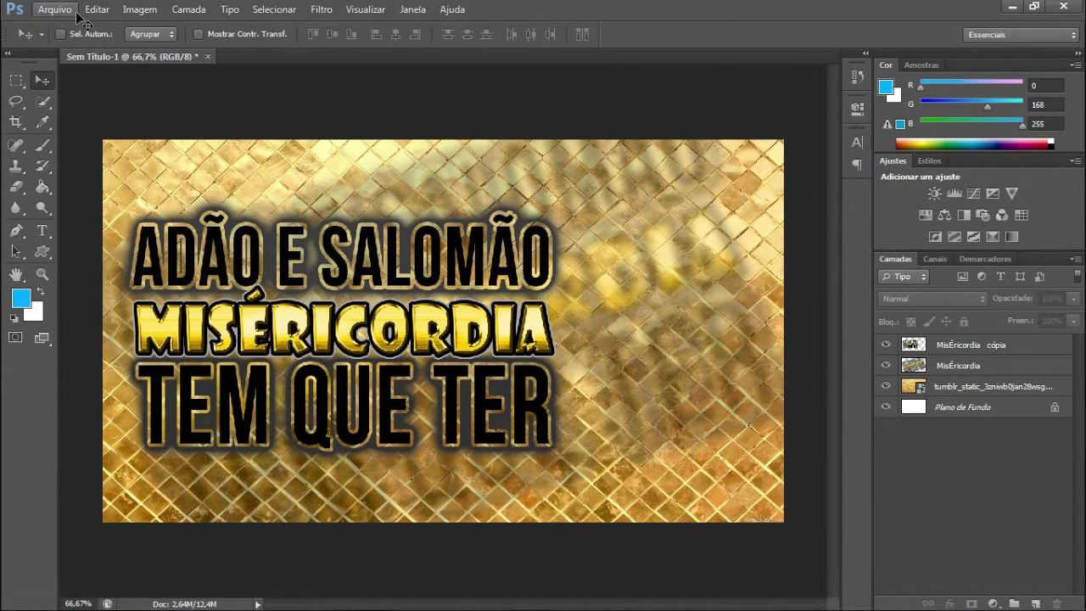
Place maxresdefault.jpg over the thumbnail in Divisão blend mode and commit it.
left_click(59, 10)
left_click(100, 270)
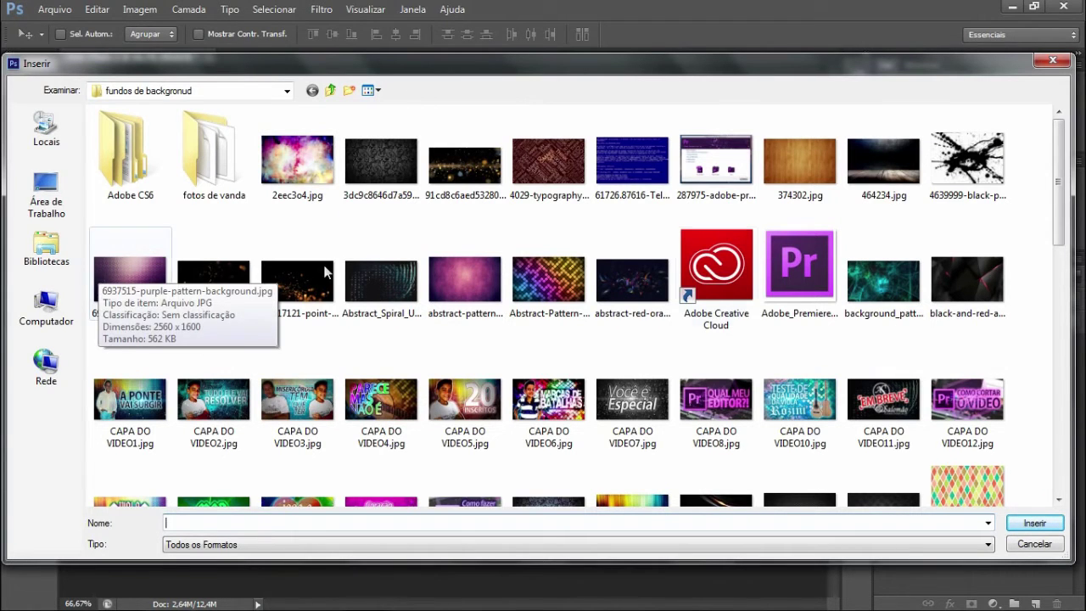
left_click_drag(1065, 204, 1071, 351)
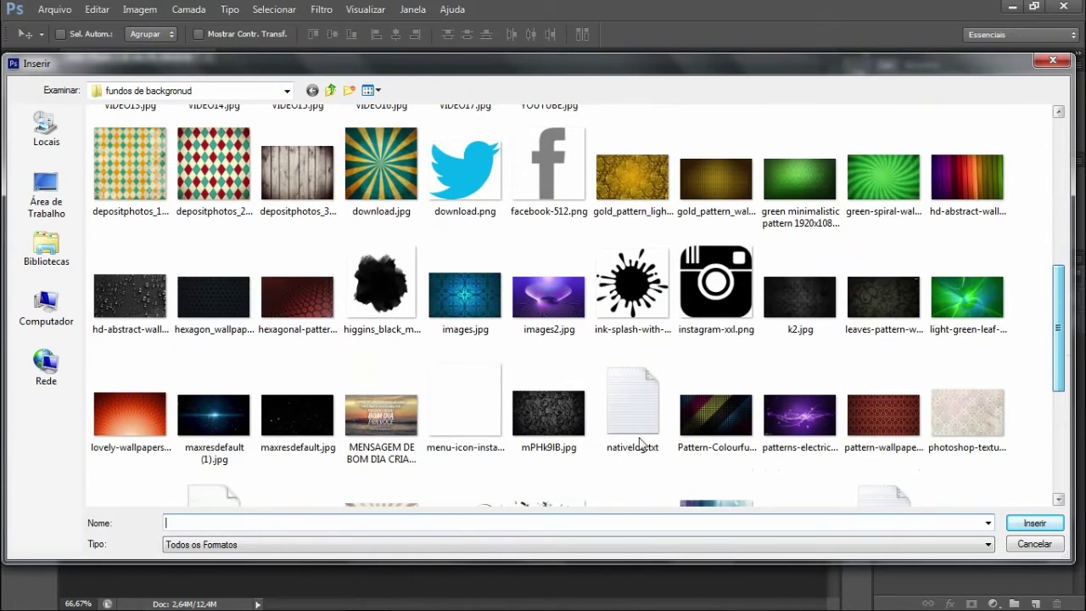
left_click(307, 411)
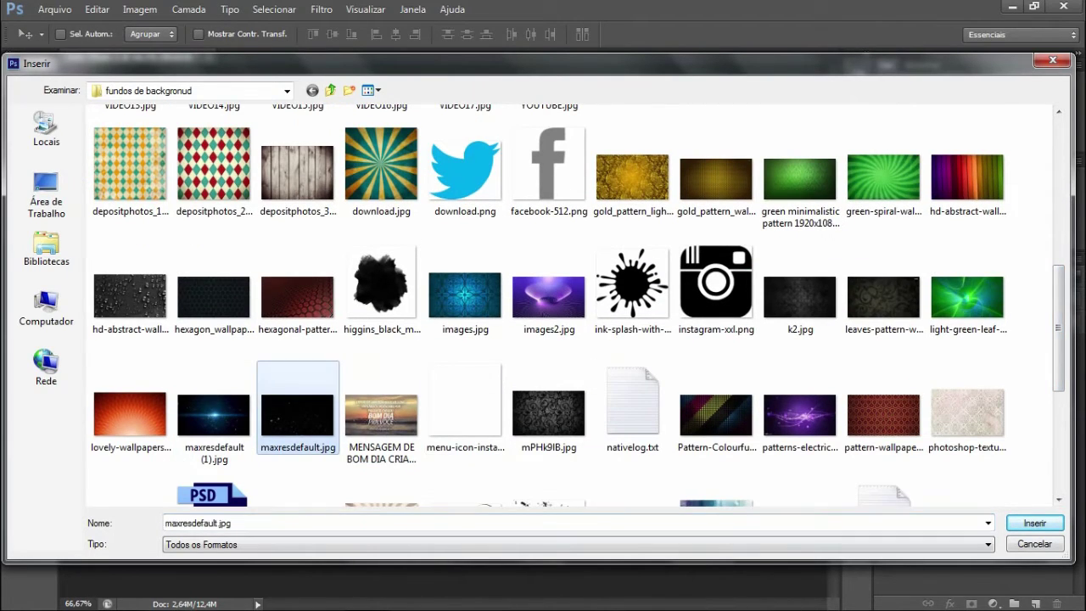
left_click(1047, 521)
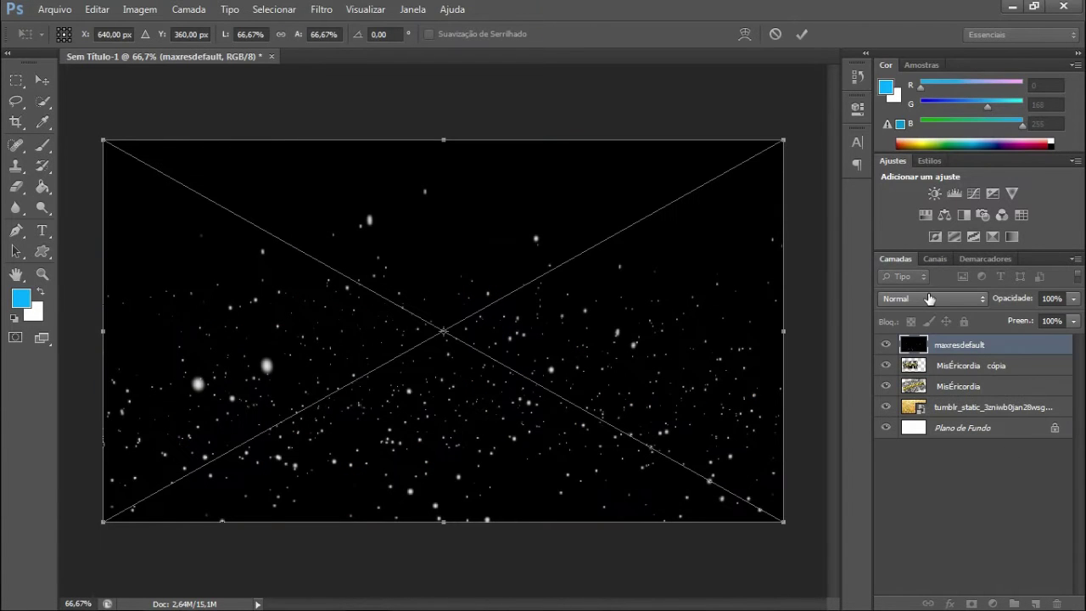
left_click(928, 298)
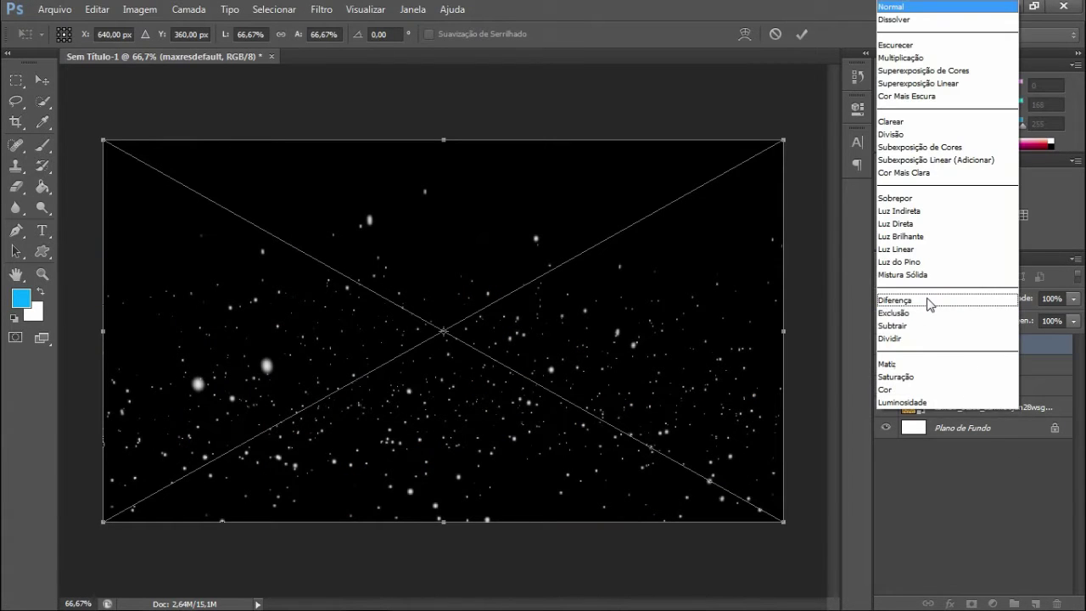
left_click(869, 167)
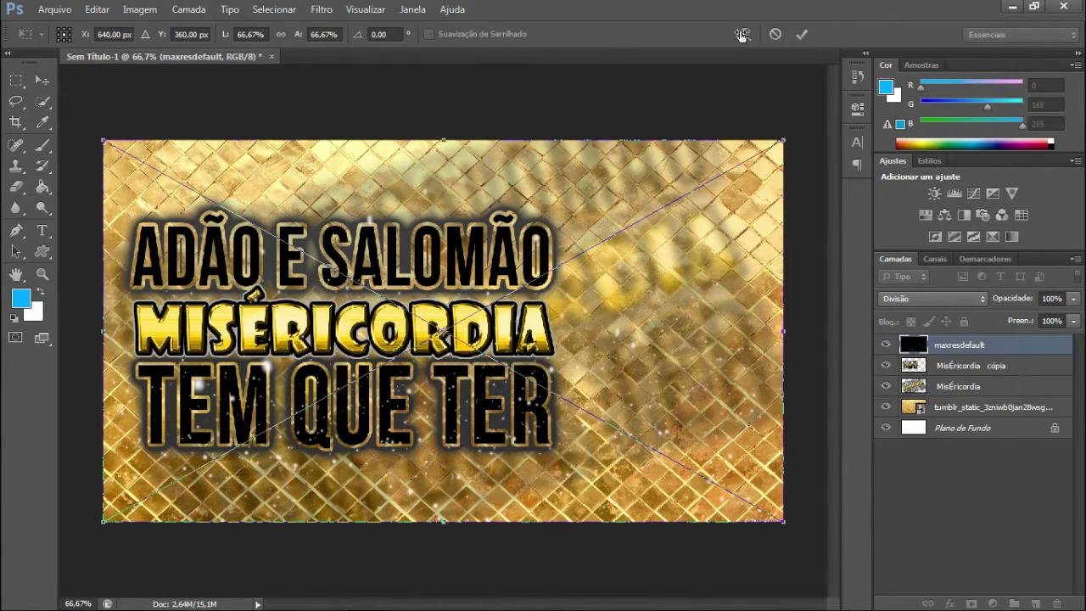
left_click(800, 34)
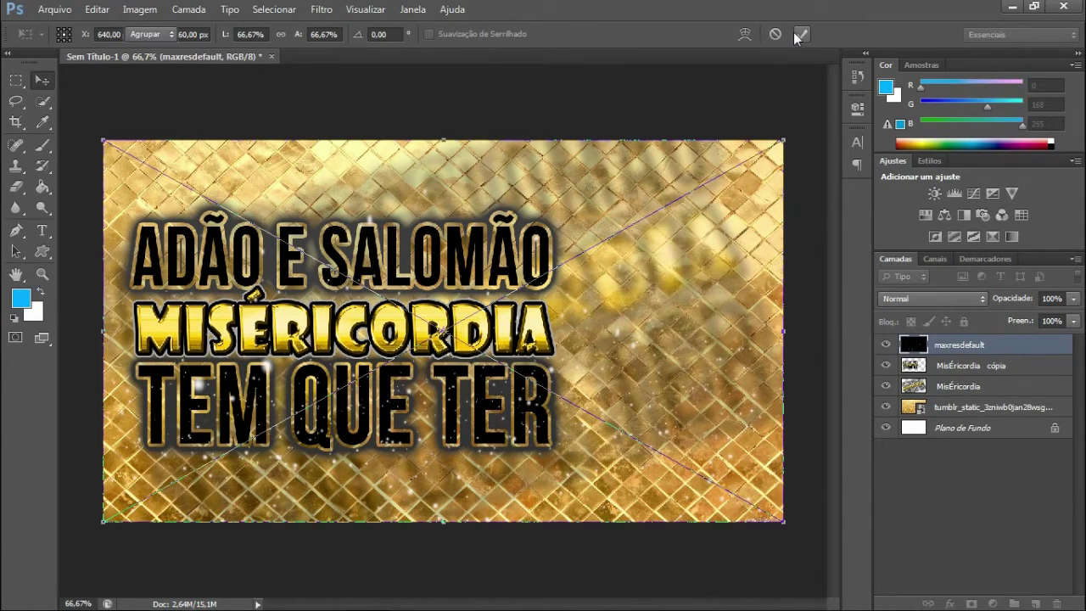
left_click(1033, 516)
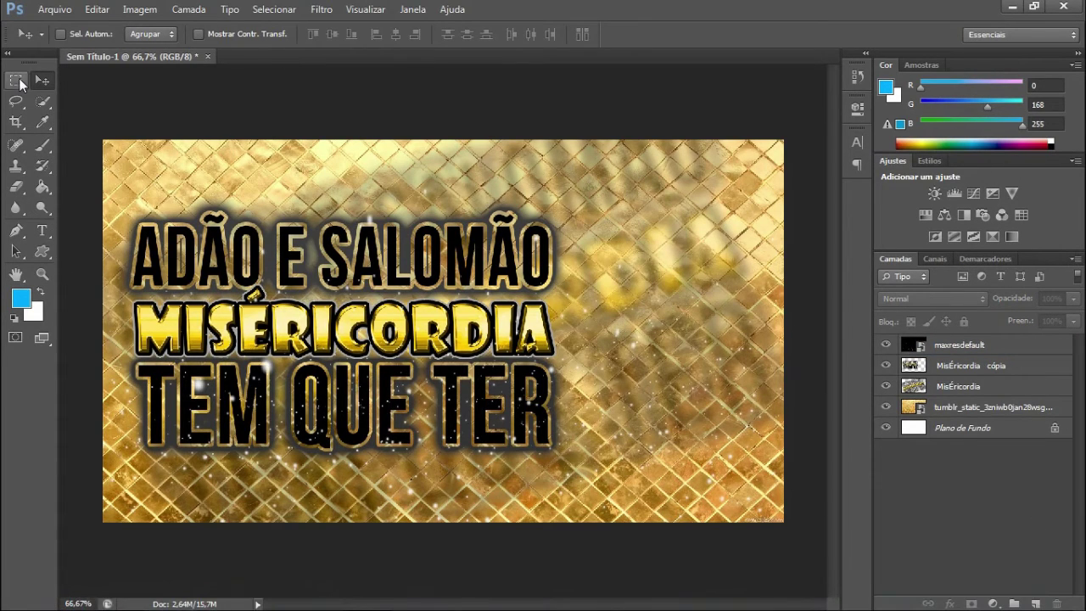
Add a new layer, Camada 1, filled with solid black.
left_click(1035, 603)
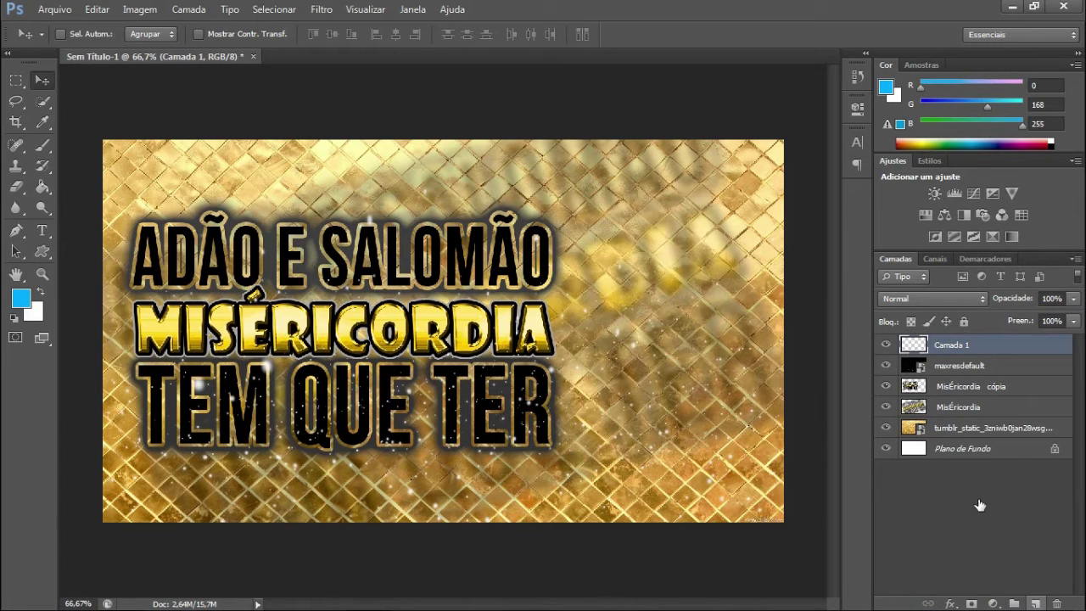
left_click(21, 297)
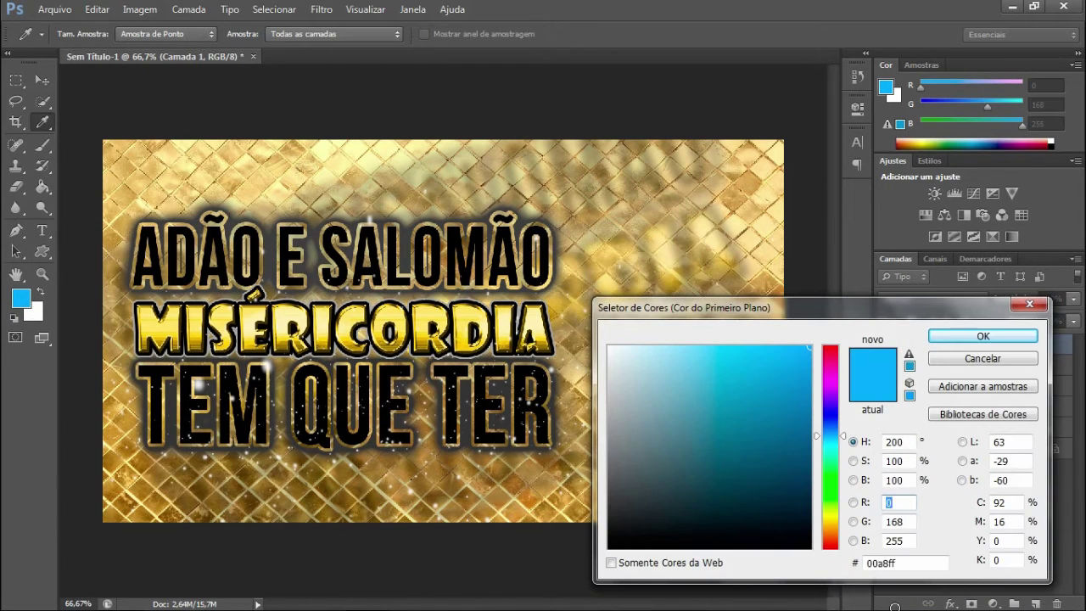
left_click(810, 543)
left_click(945, 337)
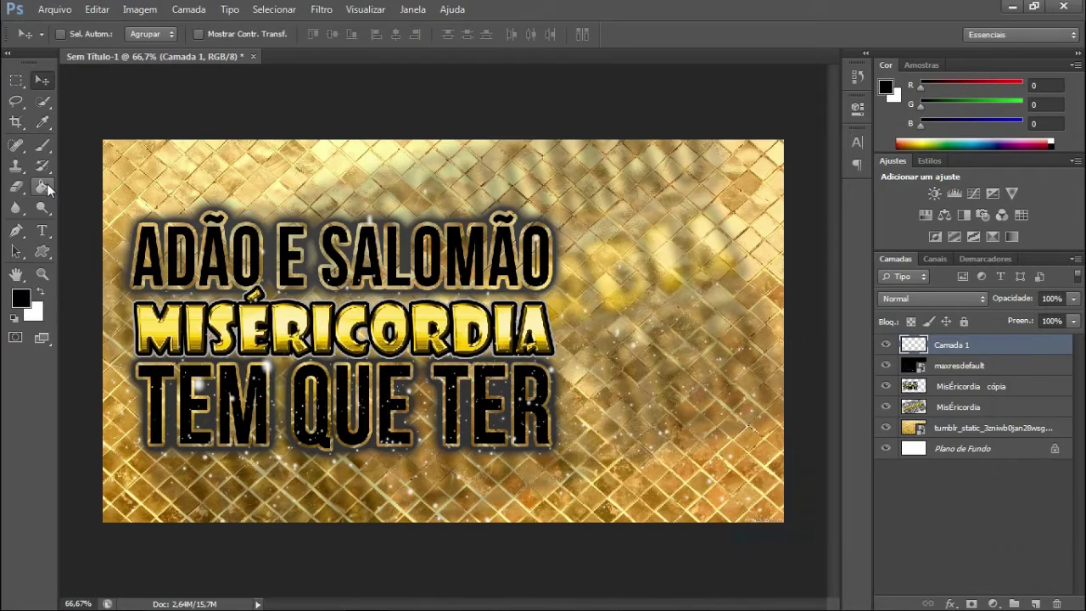
left_click(43, 186)
left_click(136, 153)
key("v")
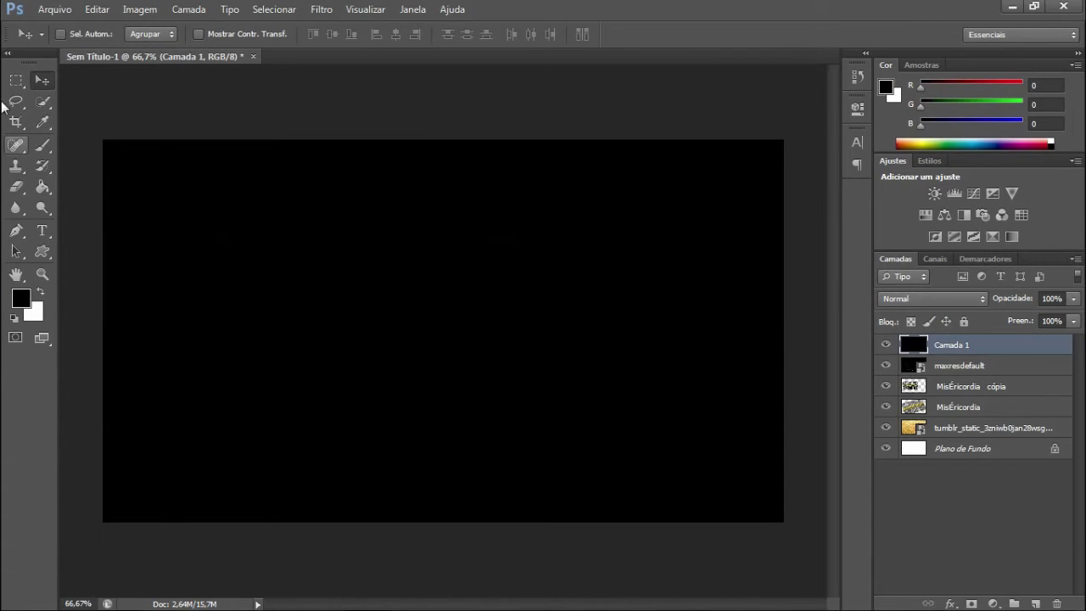
Draw a large elliptical selection across the canvas centre.
left_click(16, 80)
left_click(40, 84)
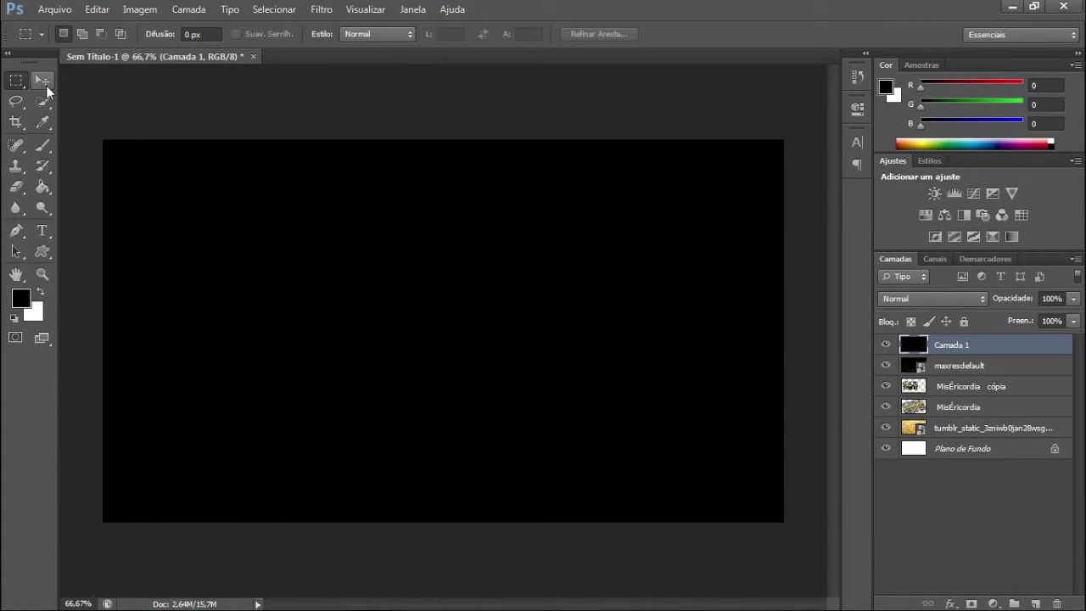
key("v")
right_click(23, 88)
left_click(68, 96)
left_click_drag(151, 165, 749, 478)
Erase the black inside the ellipse to reveal the title, then deselect.
left_click(15, 186)
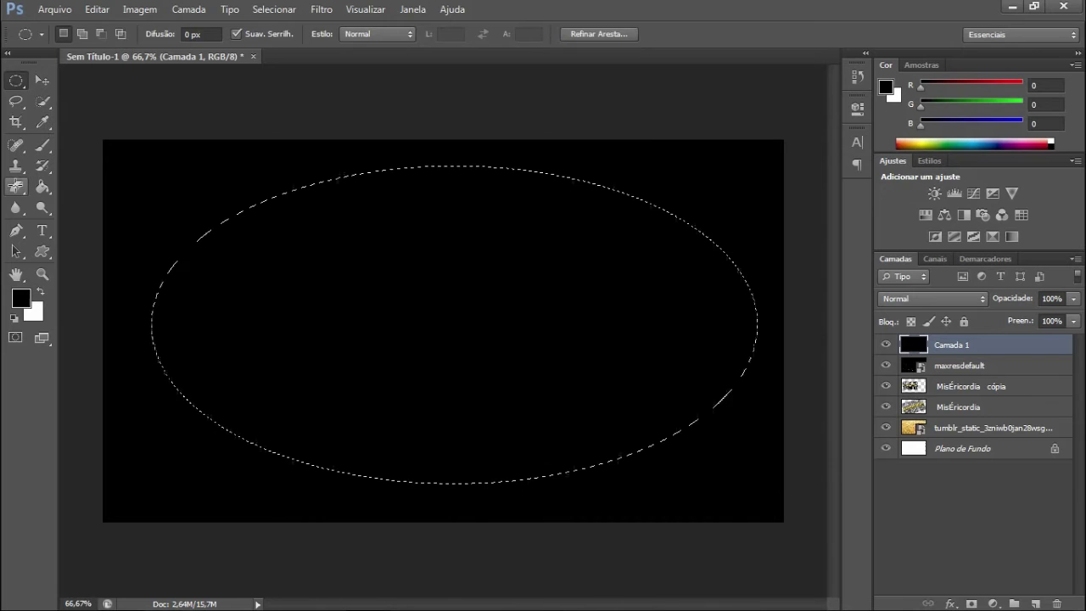
mouse_move(480, 301)
left_mouse_down()
mouse_move(371, 222)
mouse_move(114, 249)
left_mouse_up()
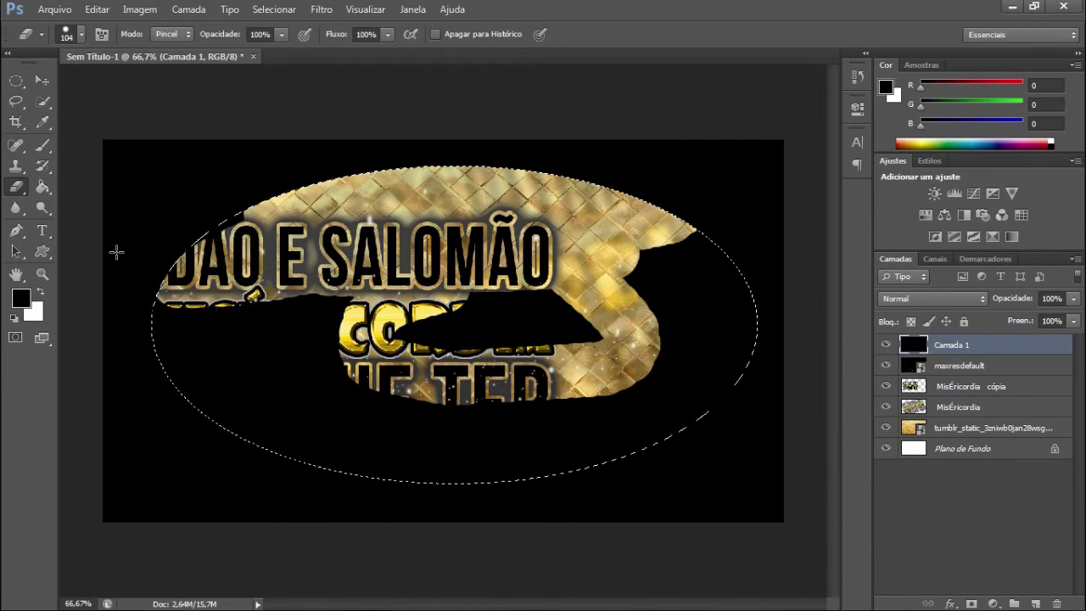
mouse_move(169, 326)
left_mouse_down()
mouse_move(747, 254)
mouse_move(789, 238)
left_mouse_up()
mouse_move(485, 439)
left_mouse_down()
mouse_move(560, 492)
mouse_move(356, 424)
mouse_move(506, 442)
mouse_move(246, 424)
mouse_move(121, 363)
mouse_move(127, 326)
left_mouse_up()
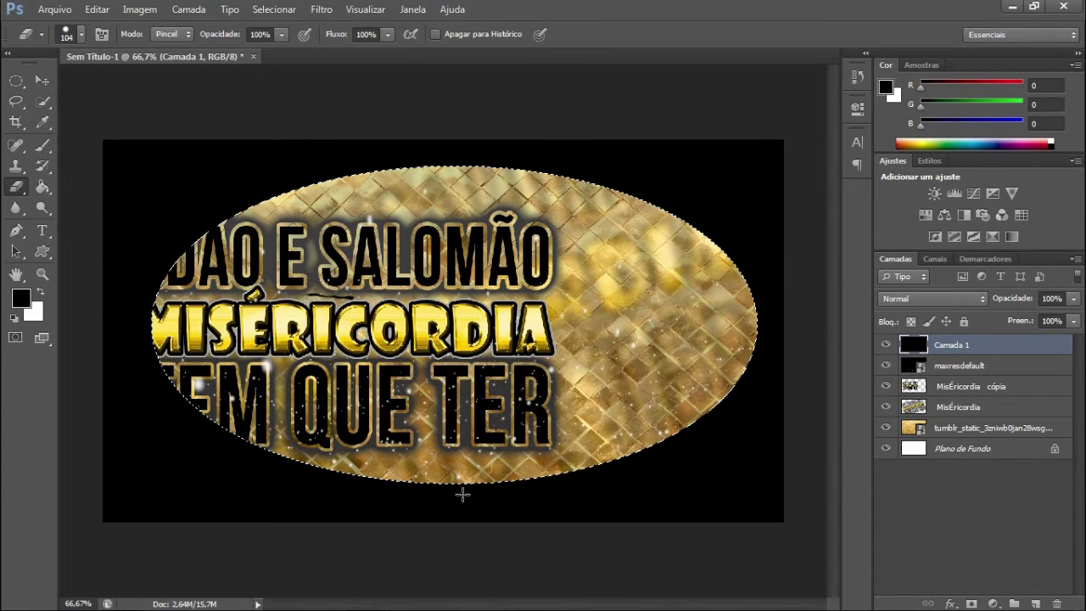
left_click(288, 10)
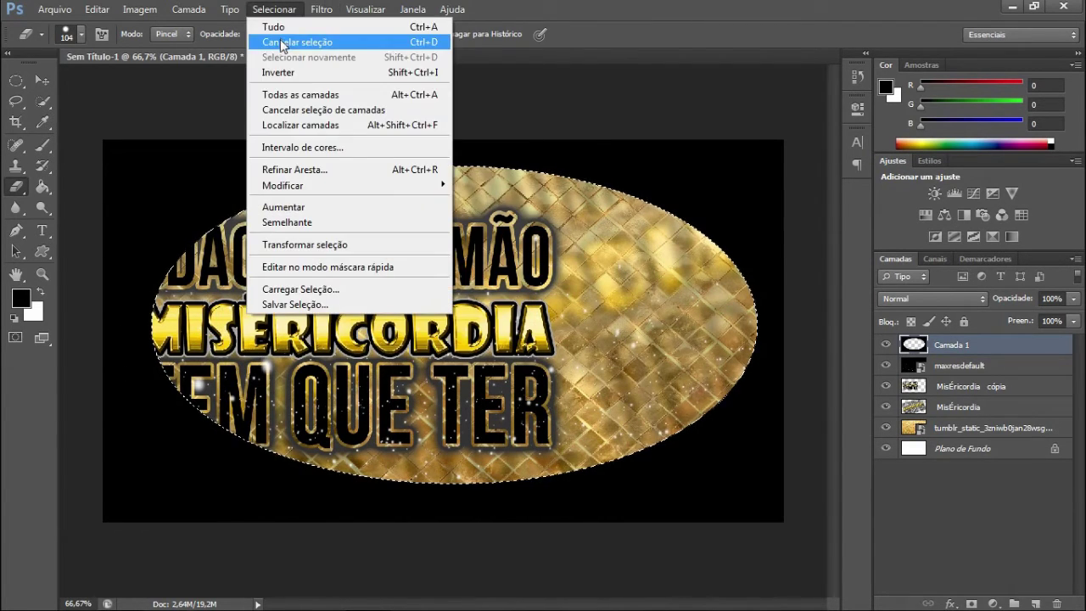
left_click(289, 42)
Apply a 149-pixel Gaussian blur to the black frame layer.
key("v")
left_click(321, 9)
mouse_move(340, 185)
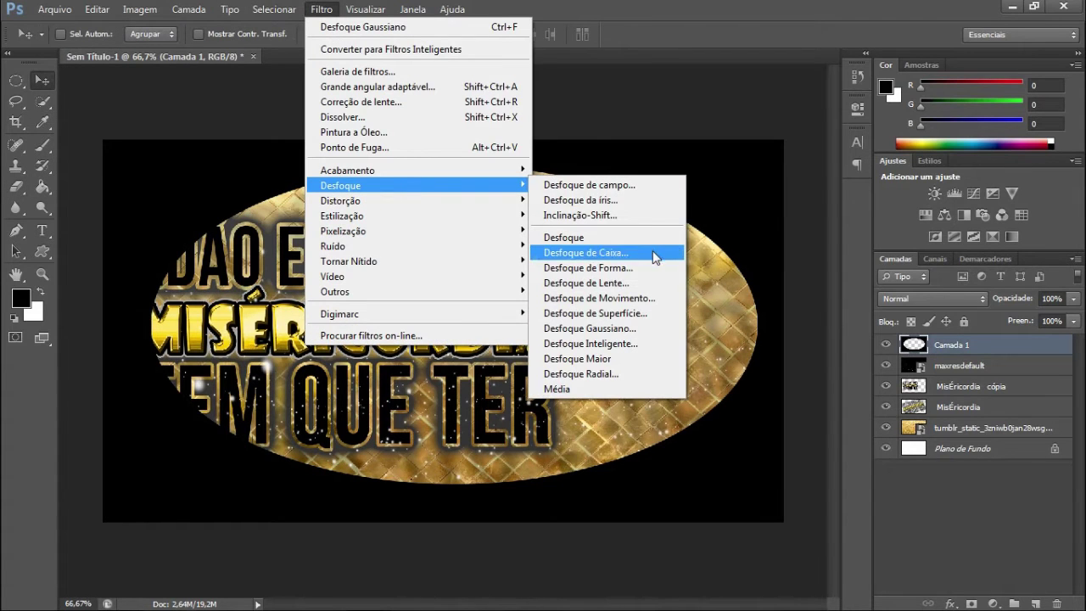
left_click(617, 335)
left_click_drag(751, 286, 808, 290)
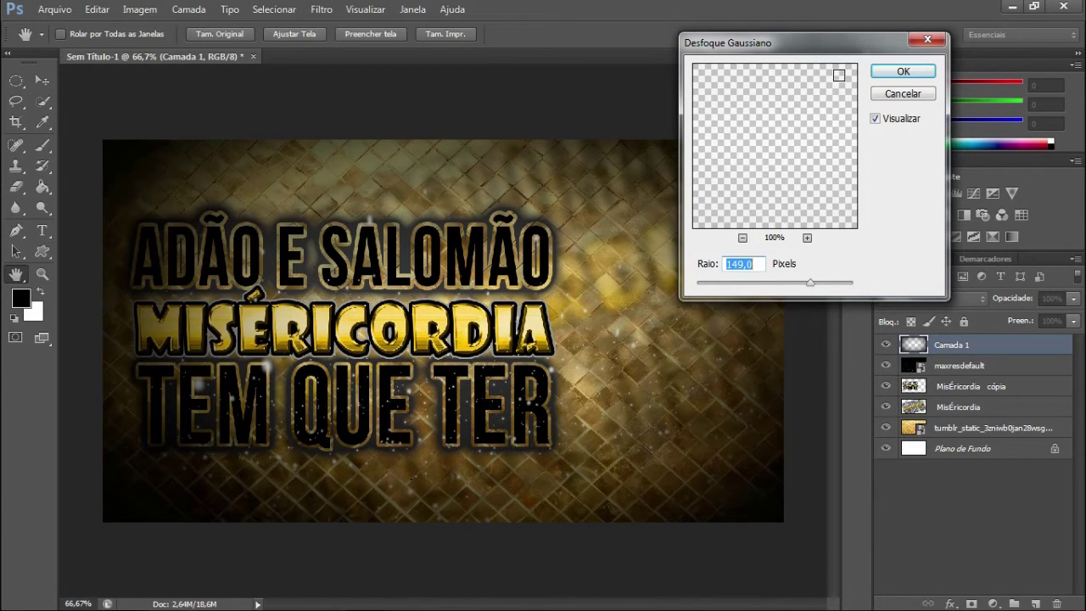
left_click(904, 73)
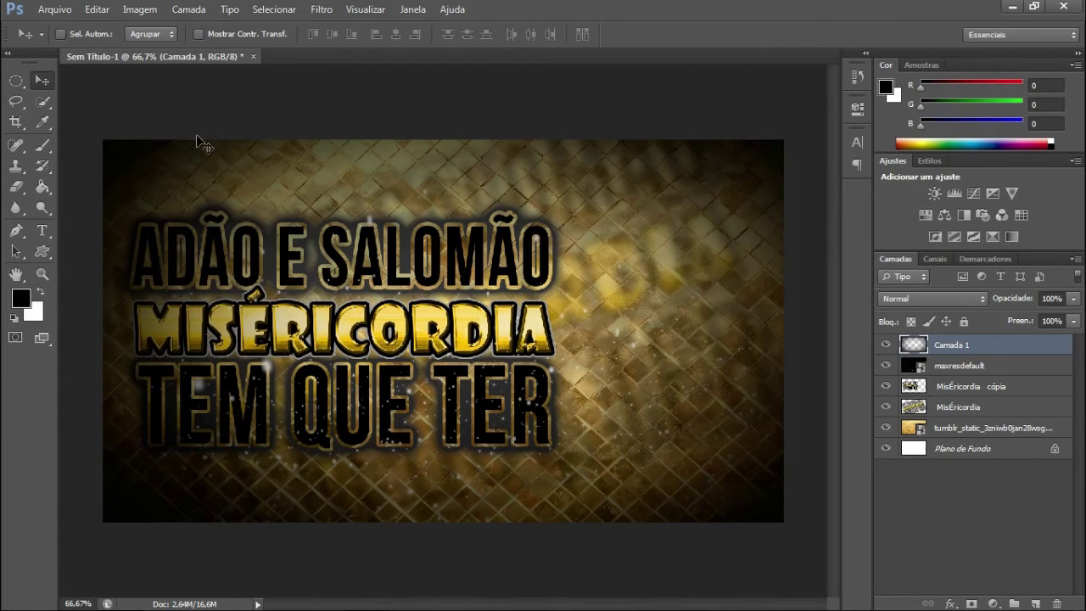
Lower the frame layer's opacity to 54%.
left_click(1073, 298)
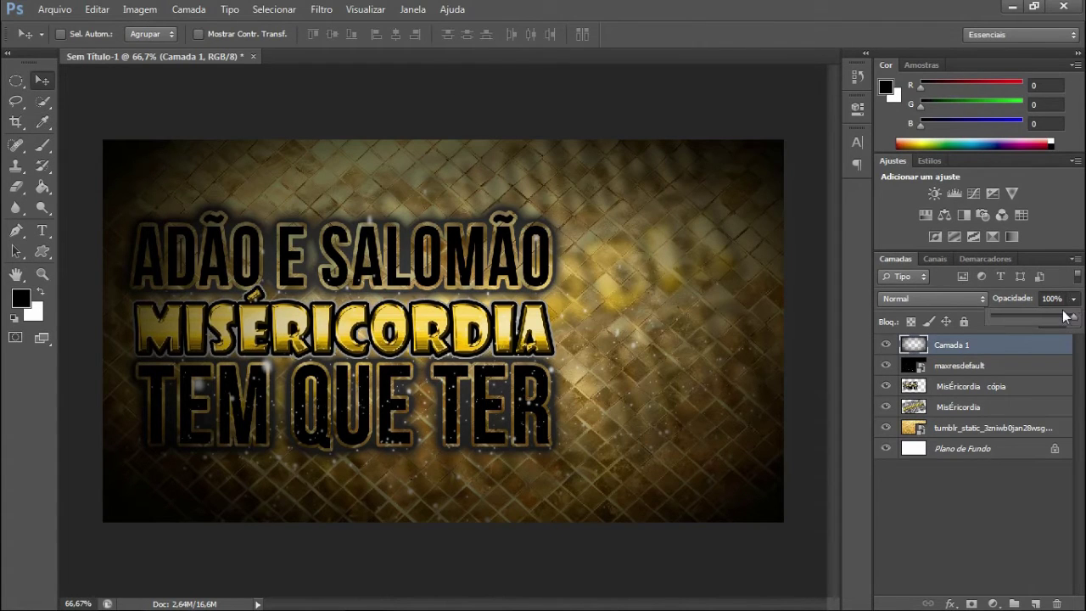
left_click(1030, 317)
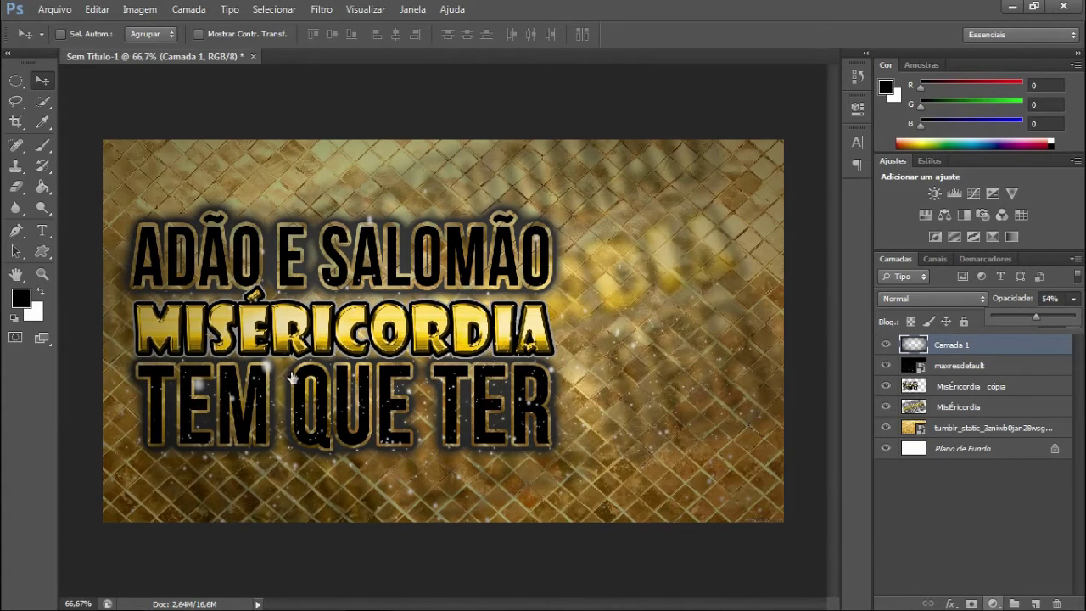
left_click(15, 186)
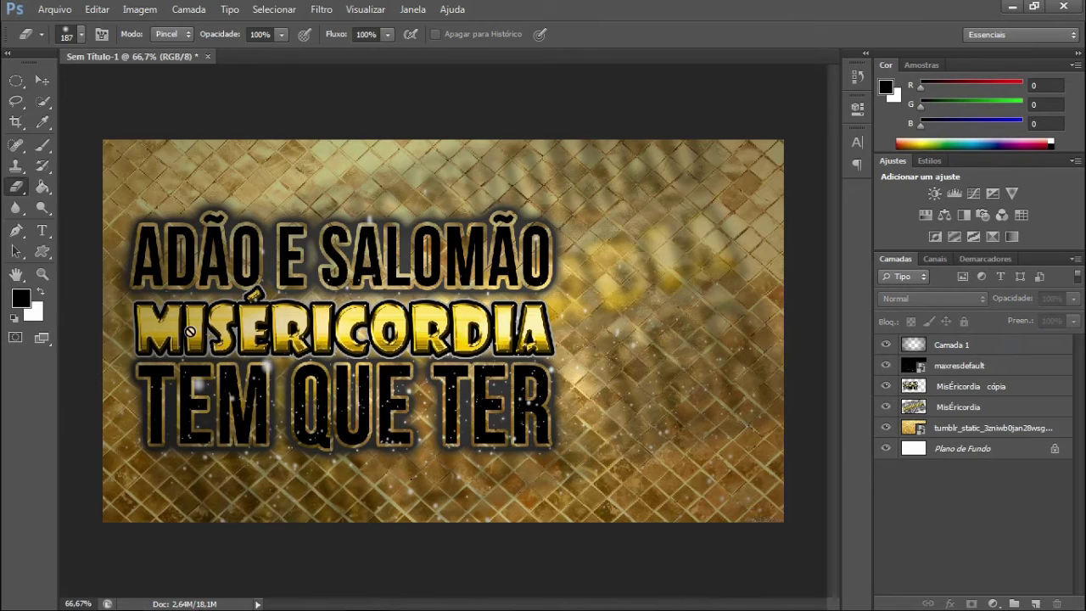
Drag the MisÉricordia cópia text layer right to centre the three-line title.
left_click(41, 80)
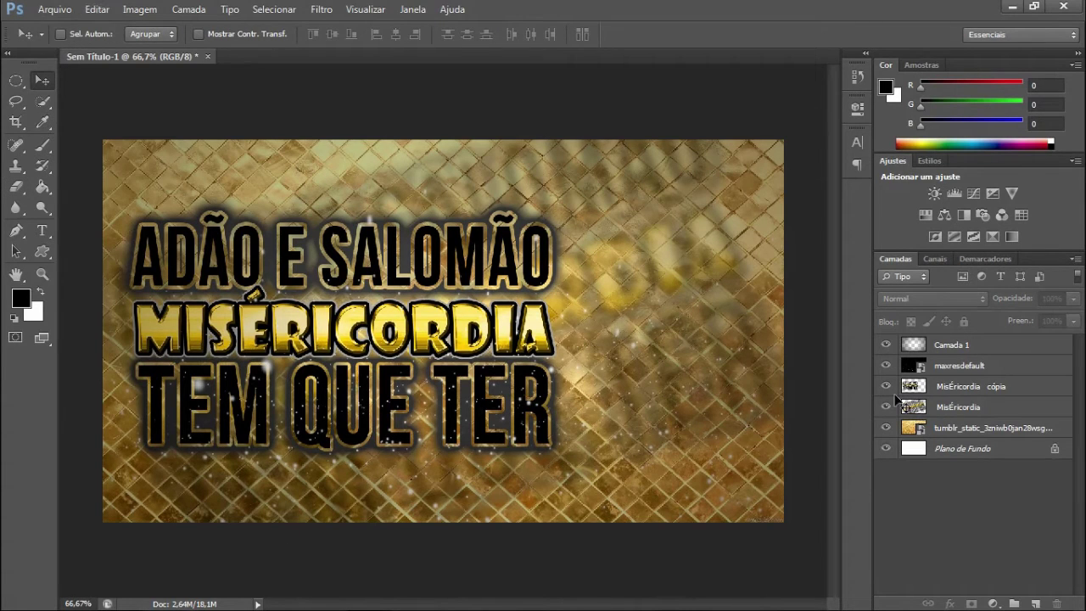
left_click(988, 386)
left_click_drag(523, 324, 604, 314)
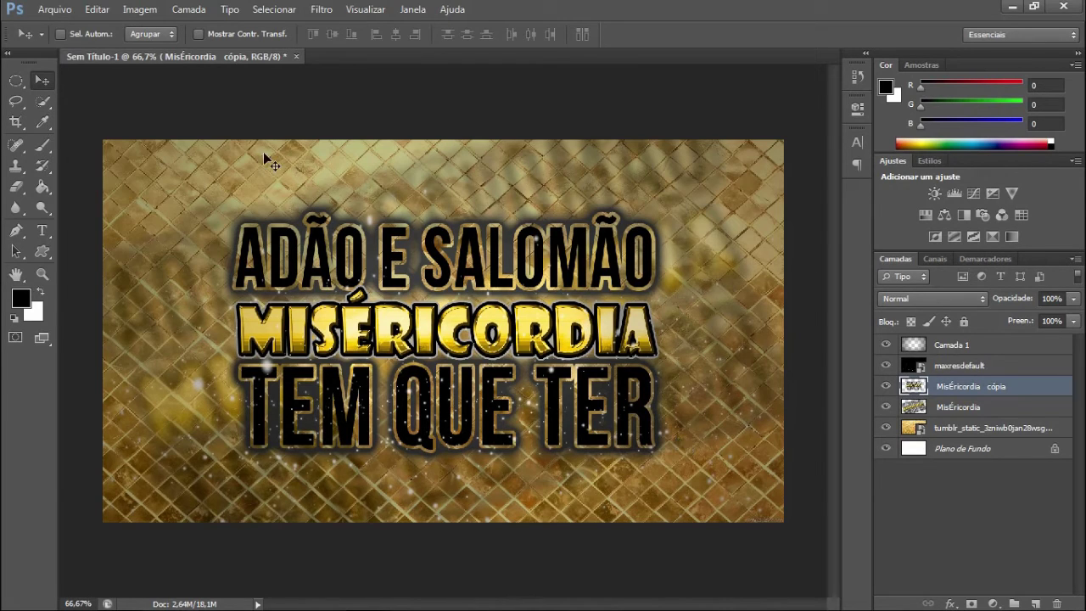
left_click(54, 9)
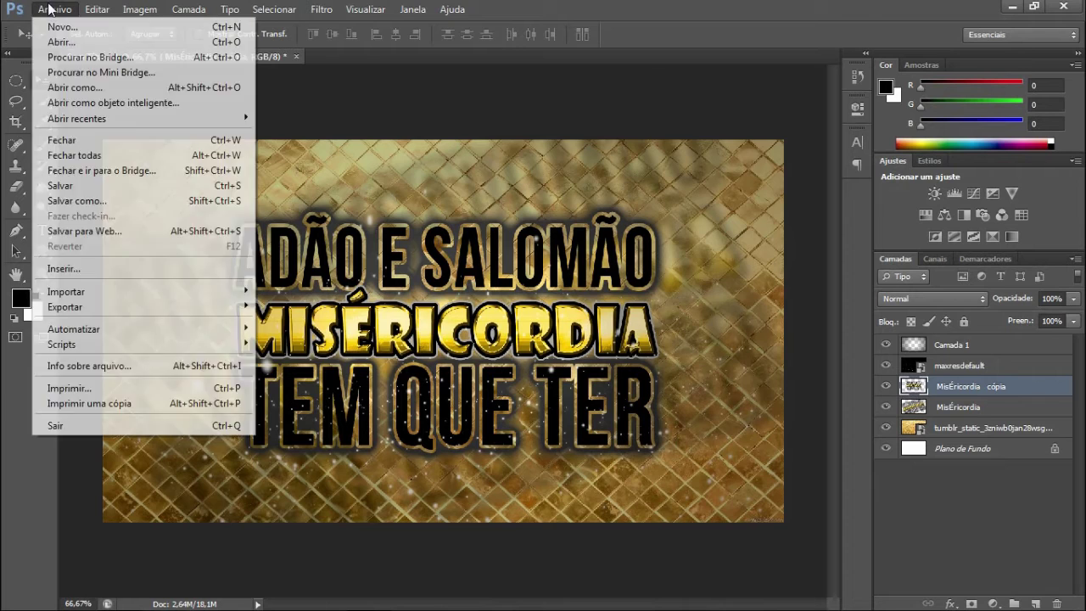
Start a Salvar como copy with JPEG as the format.
left_click(64, 269)
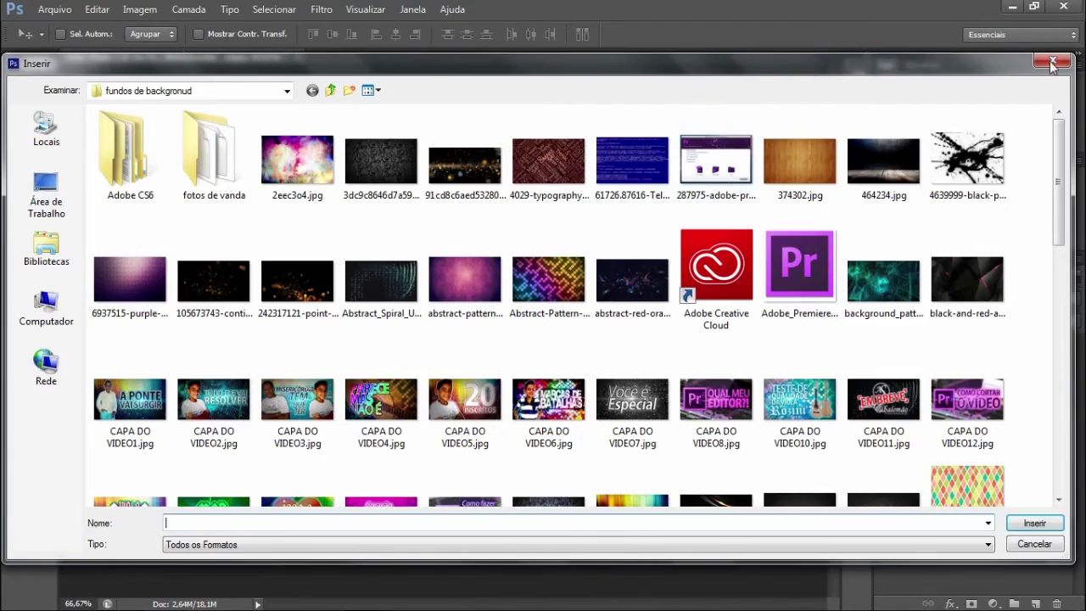
left_click(1051, 63)
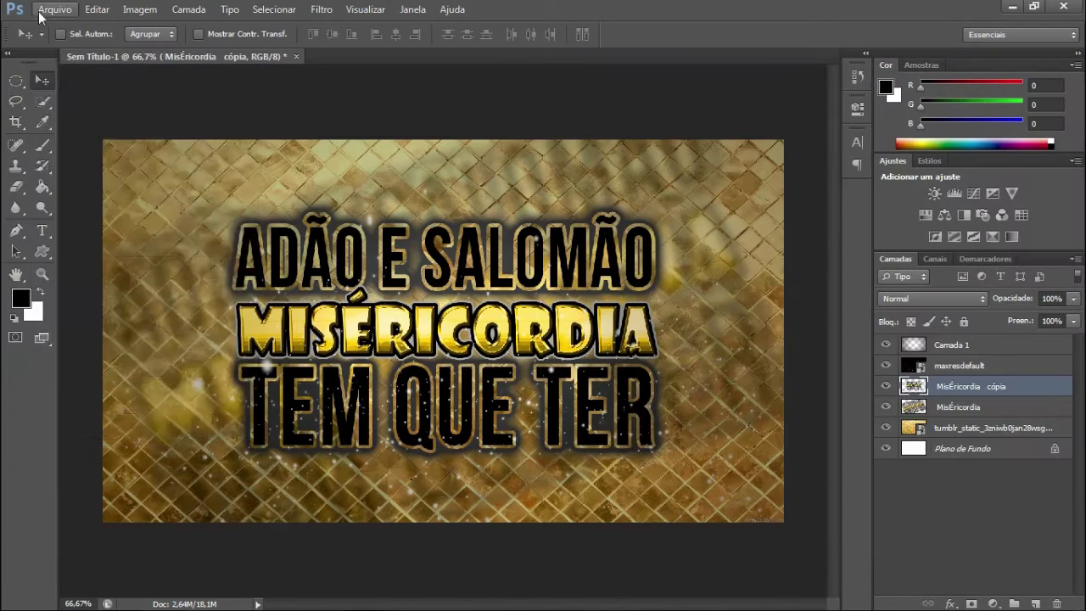
left_click(49, 10)
left_click(51, 201)
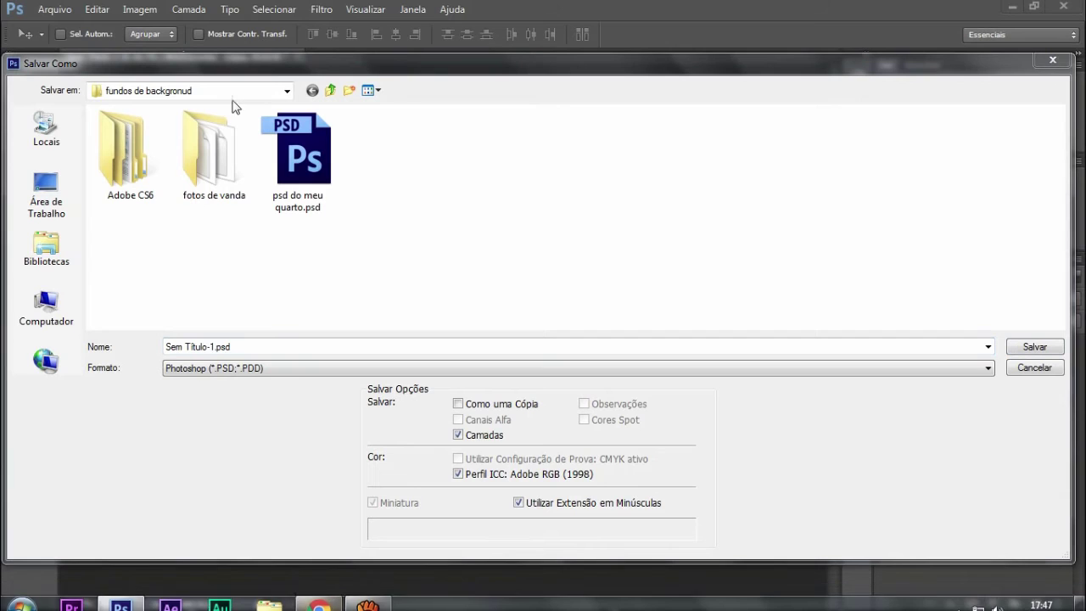
left_click(252, 371)
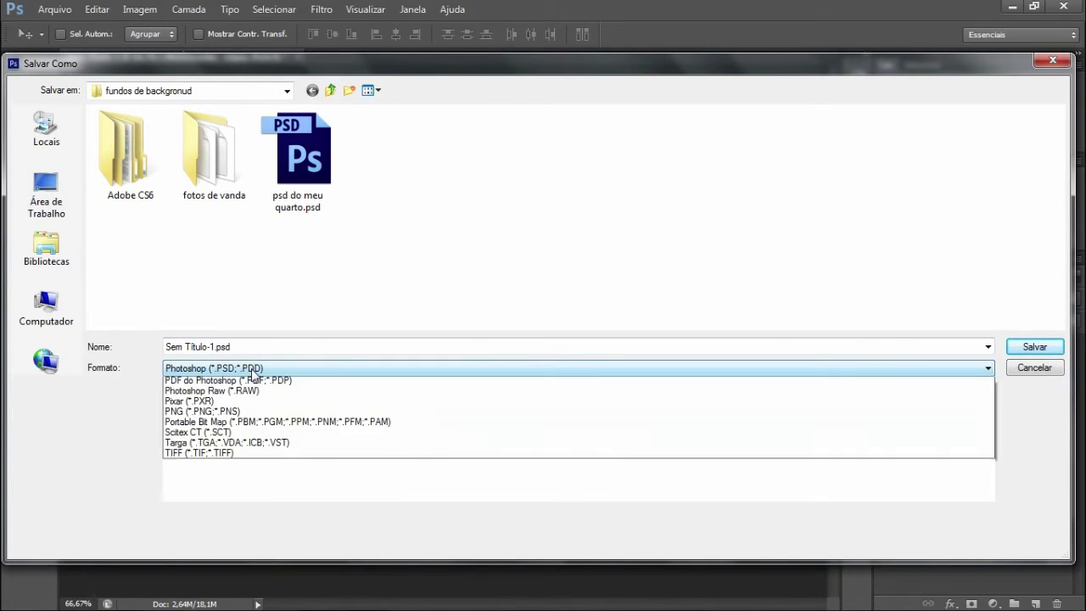
left_click(243, 477)
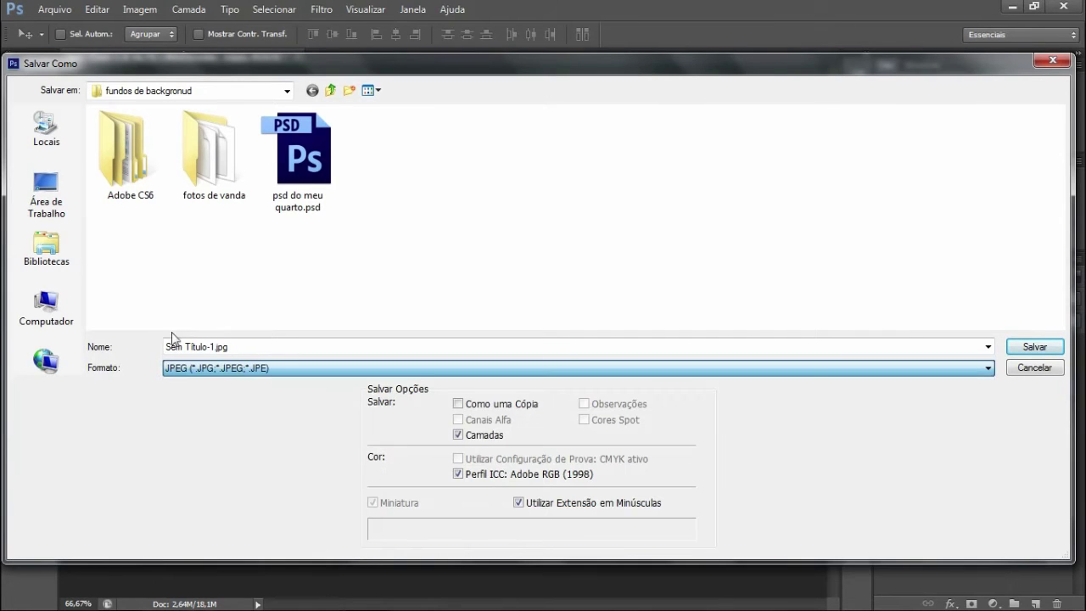
Save it to the desktop as 'capa exemplo', accepting Máxima JPEG quality.
left_click(58, 212)
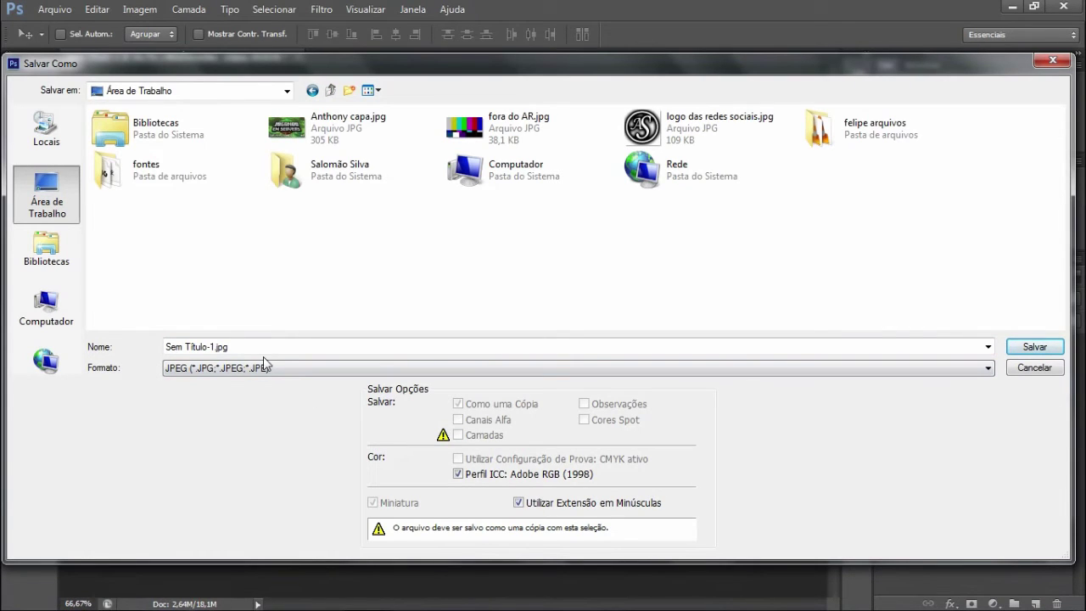
left_click(240, 348)
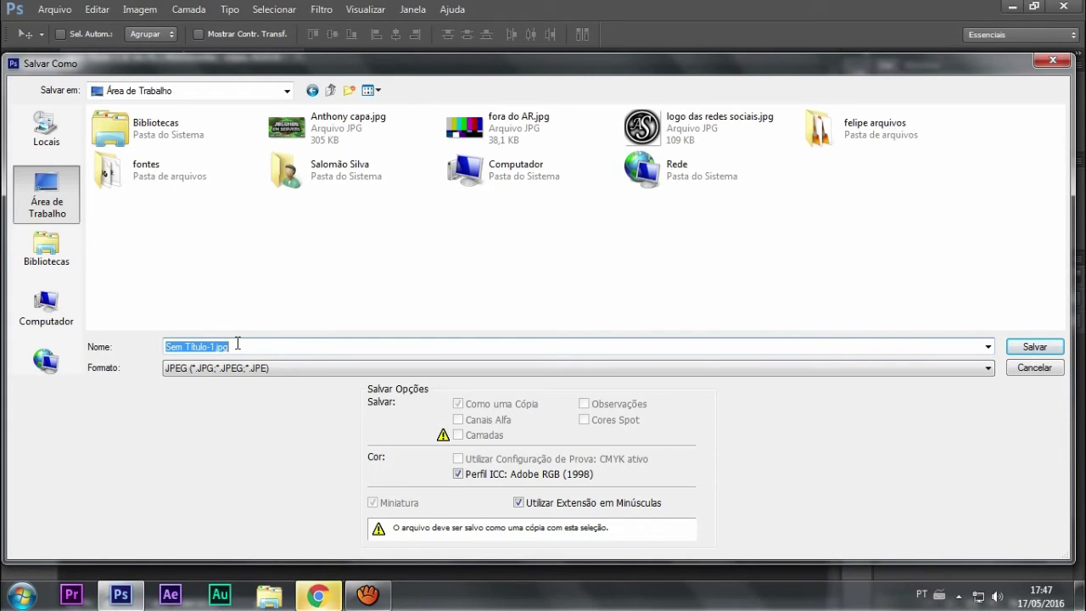
left_click_drag(237, 343, 50, 343)
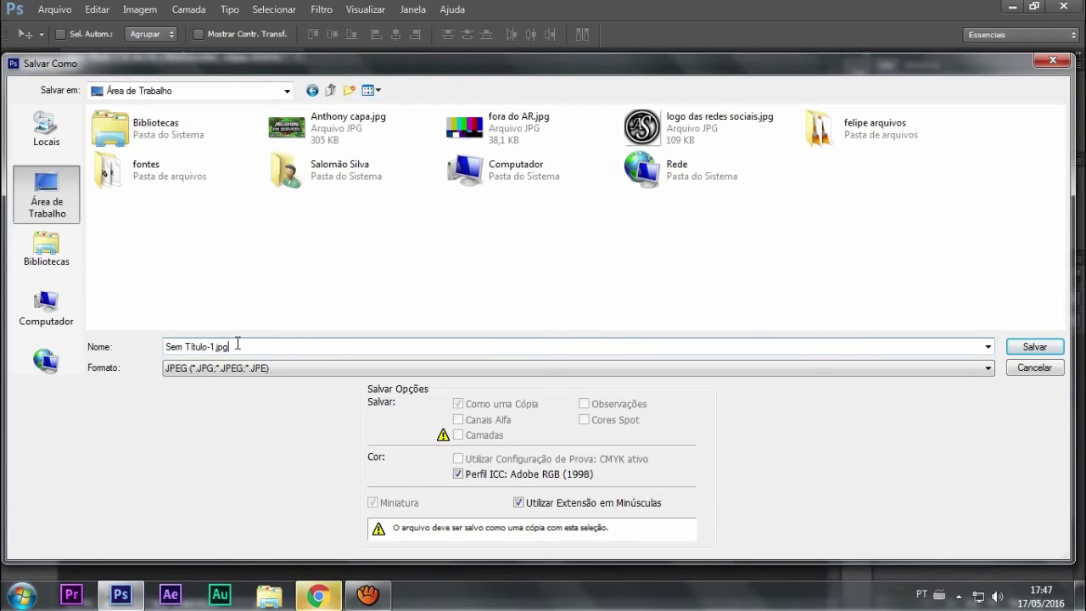
type("capa exemplo")
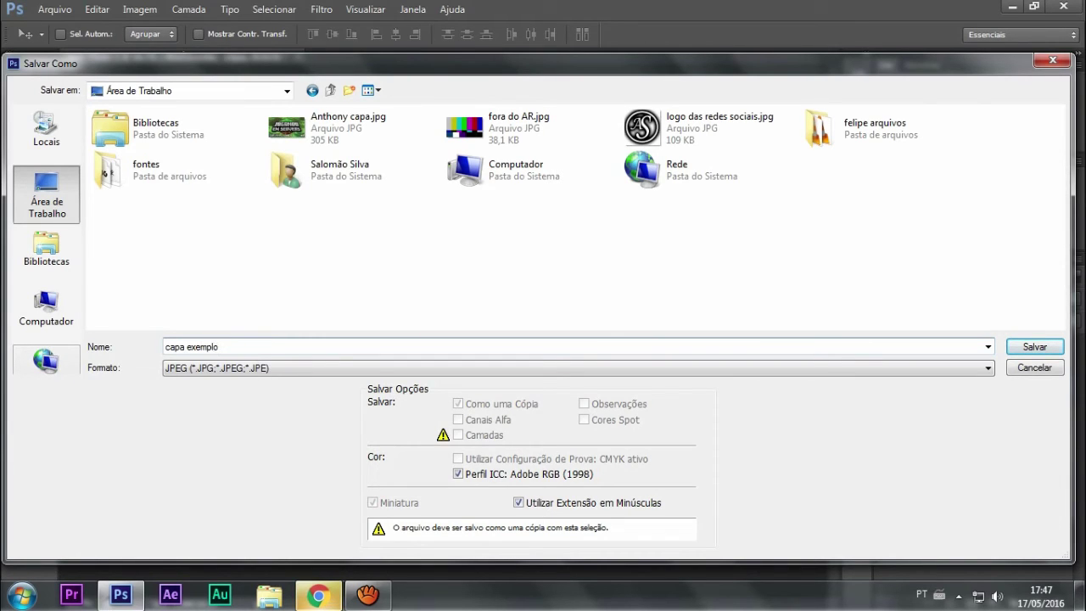
key("Return")
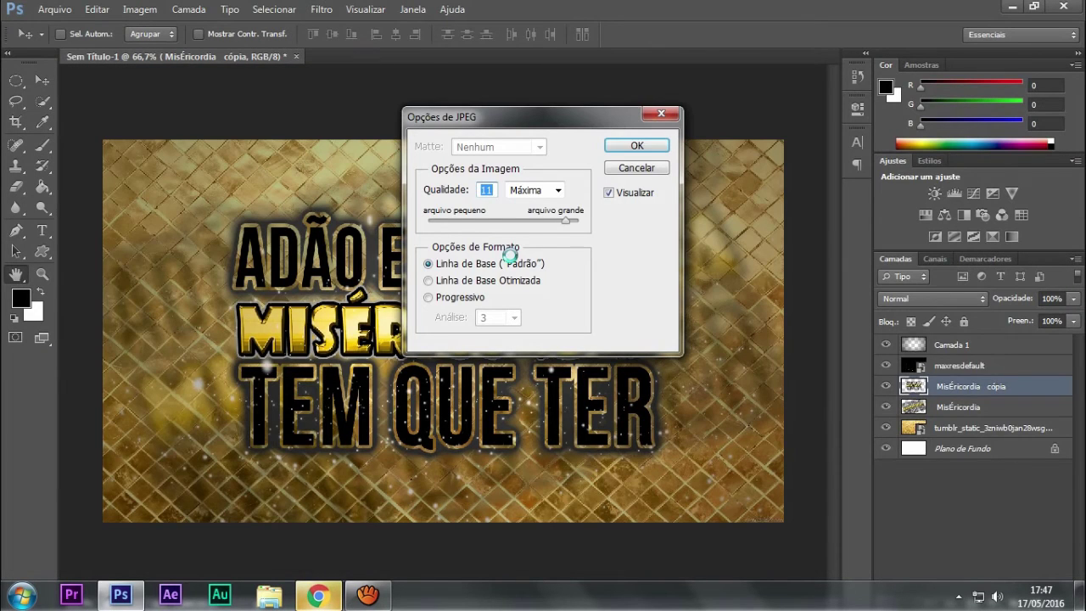
left_click(635, 147)
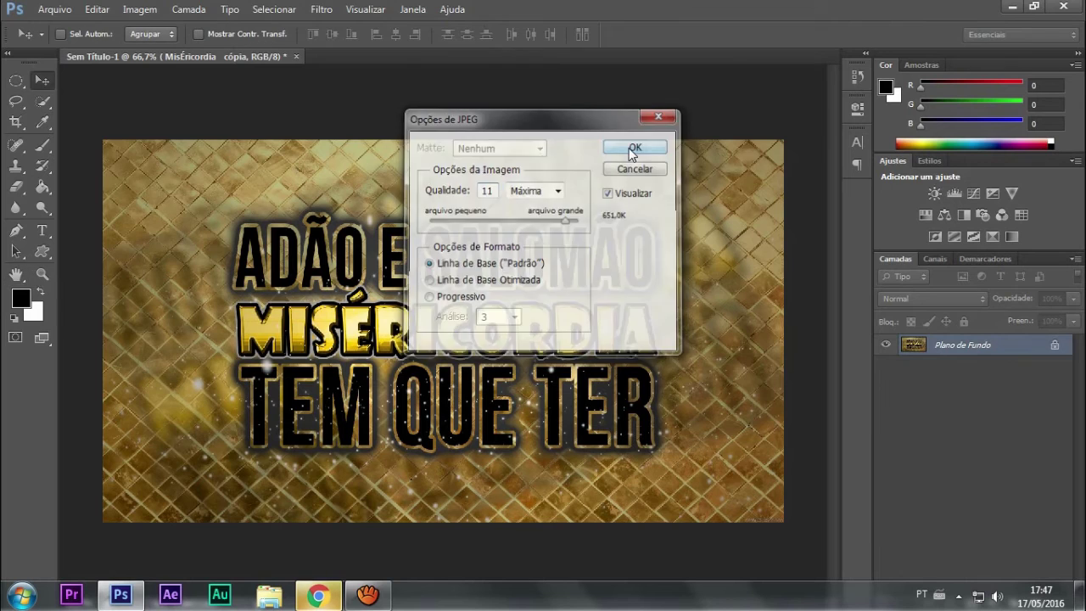
In Chrome, go to the YouTube video's edit page and choose Alterar imagem for its thumbnail.
left_click(329, 597)
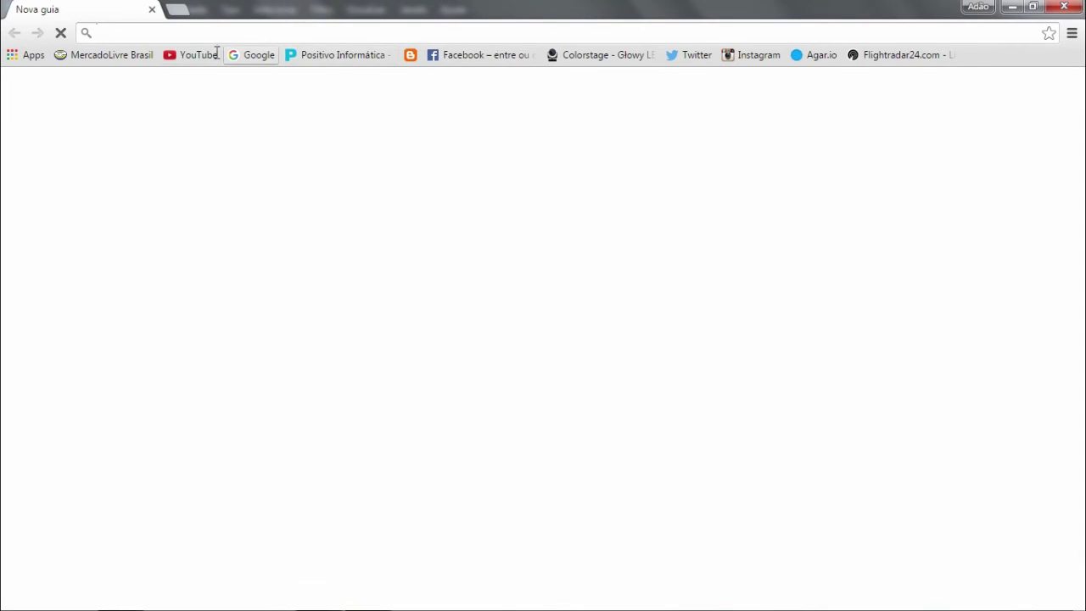
left_click(215, 56)
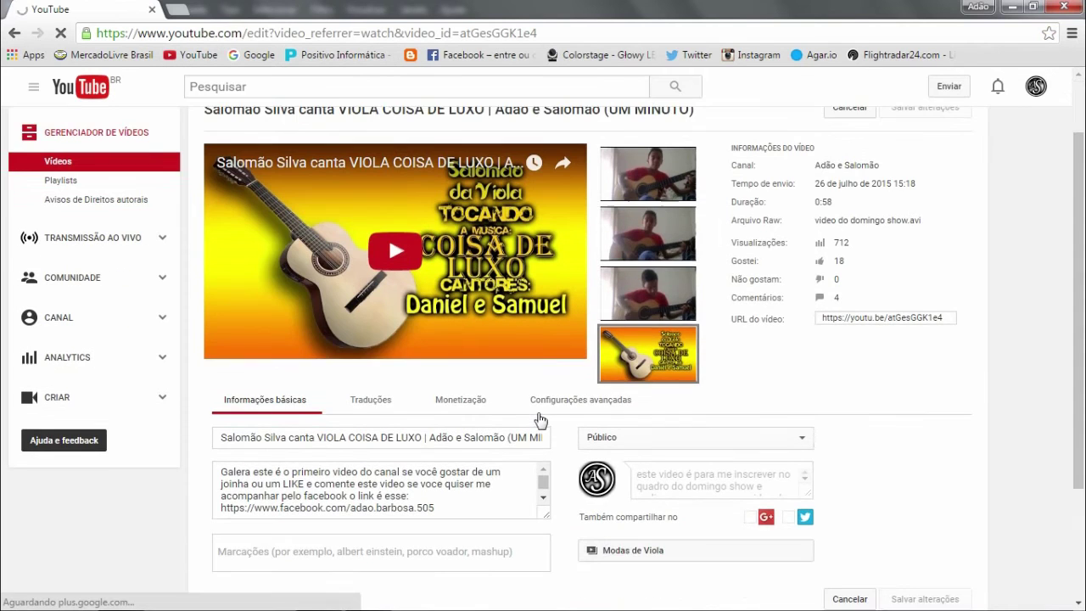
scroll(538, 416, "down", 2)
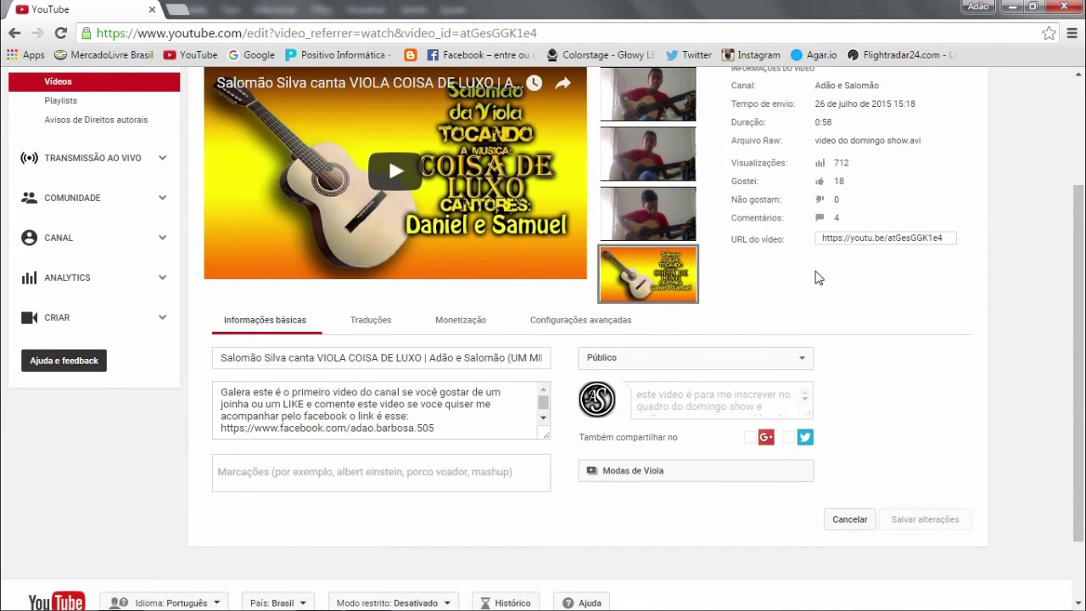
scroll(815, 278, "up", 1)
scroll(707, 477, "up", 1)
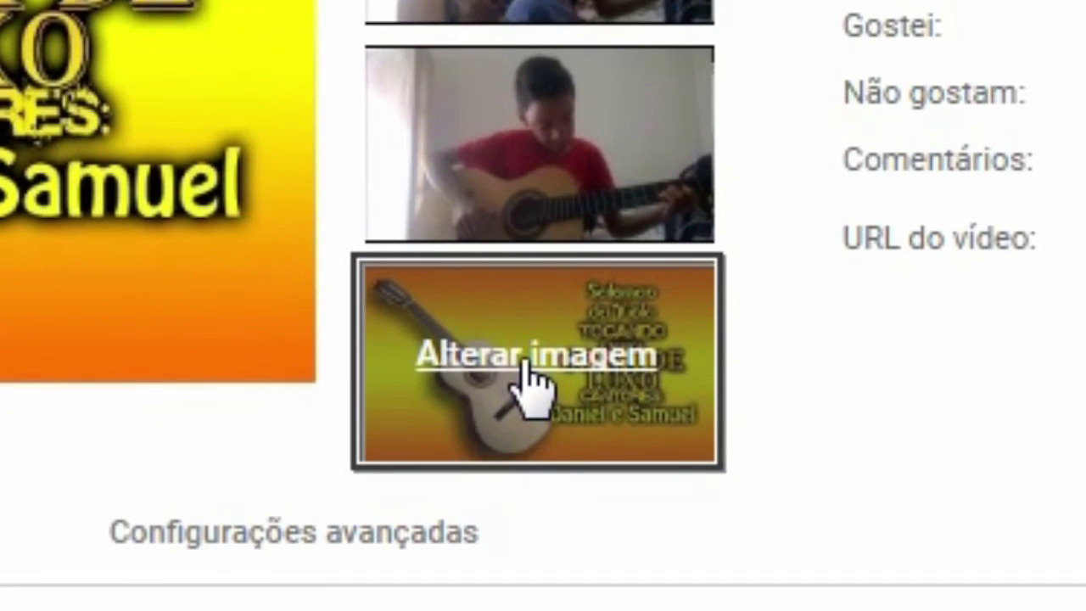
left_click(524, 360)
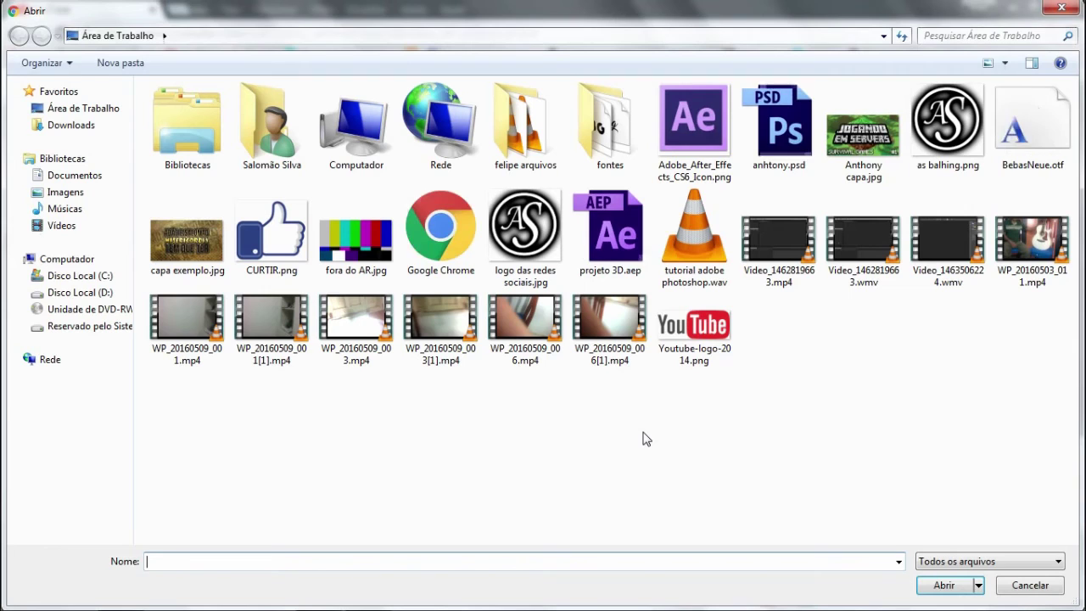
mouse_move(82, 108)
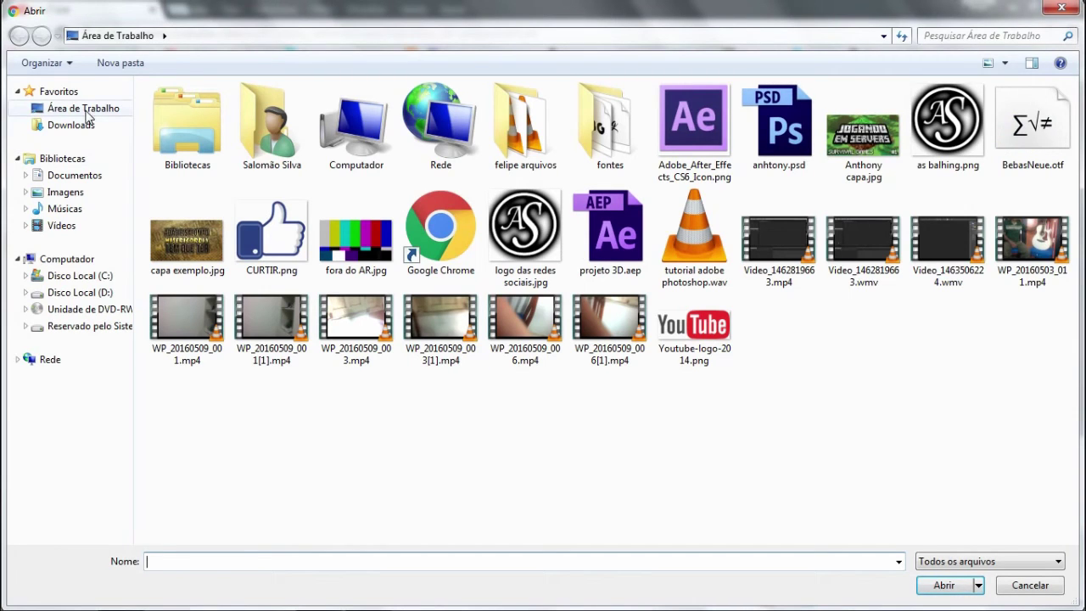
Upload capa exemplo.jpg from the desktop as the custom thumbnail.
left_click(193, 246)
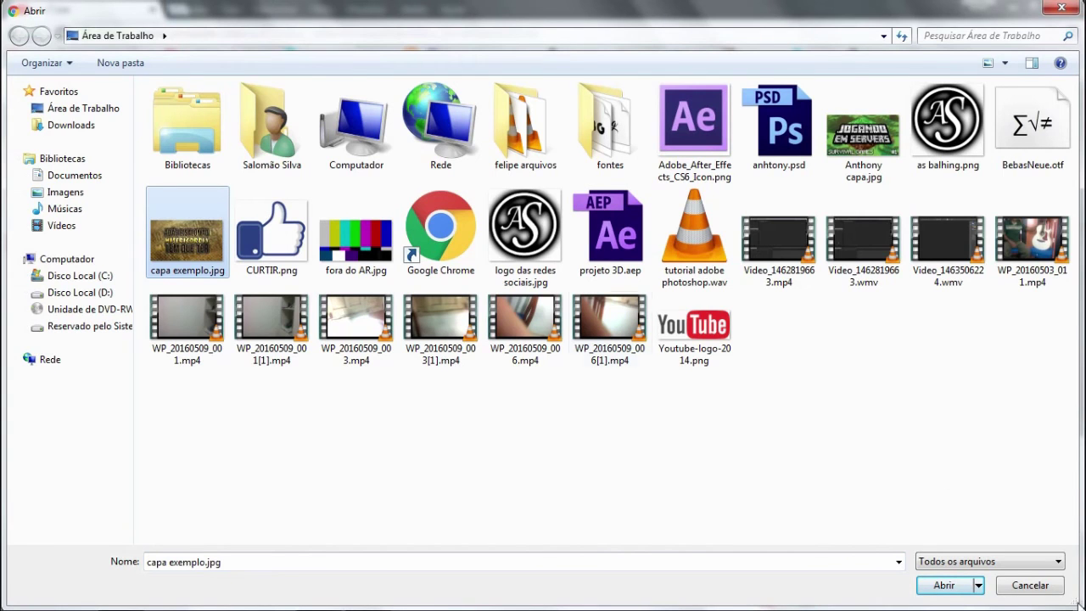
left_click(946, 587)
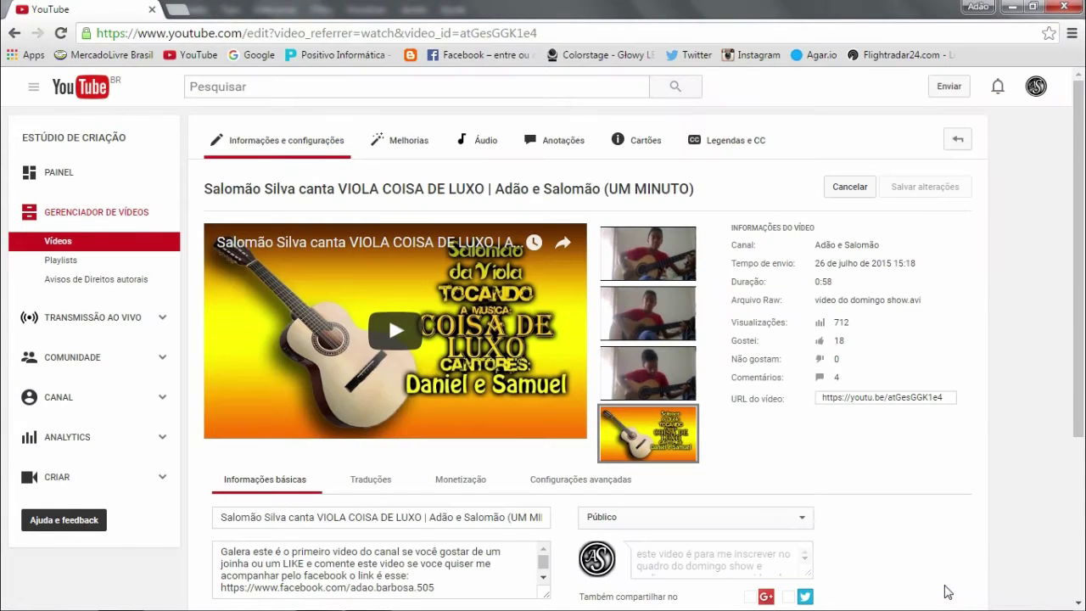